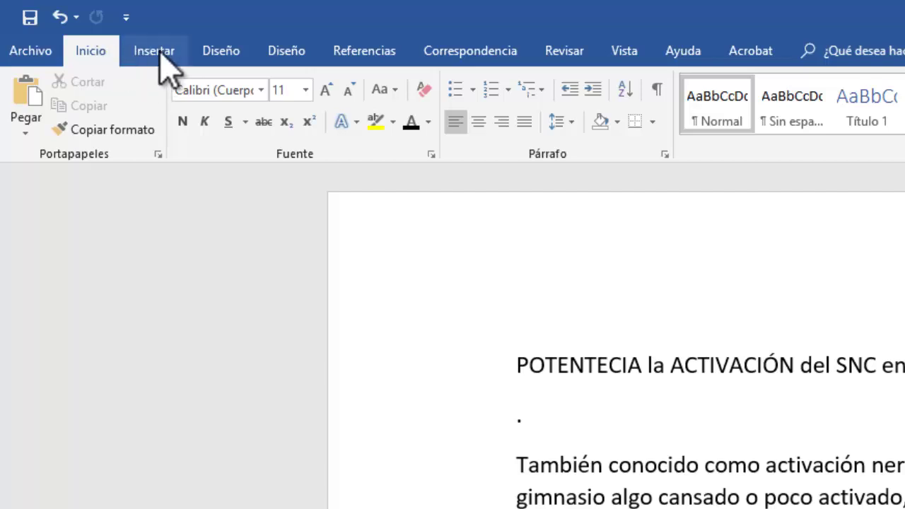
- Insert the 'En blanco' header and replace its placeholder with ENCABEZADO
{"action": "left_click", "coordinate": [159, 53]}
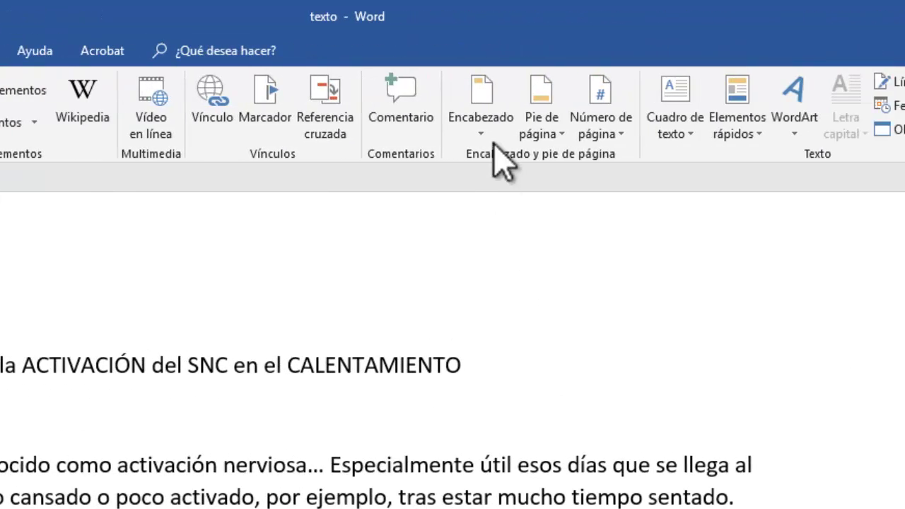
{"action": "left_click", "coordinate": [484, 136]}
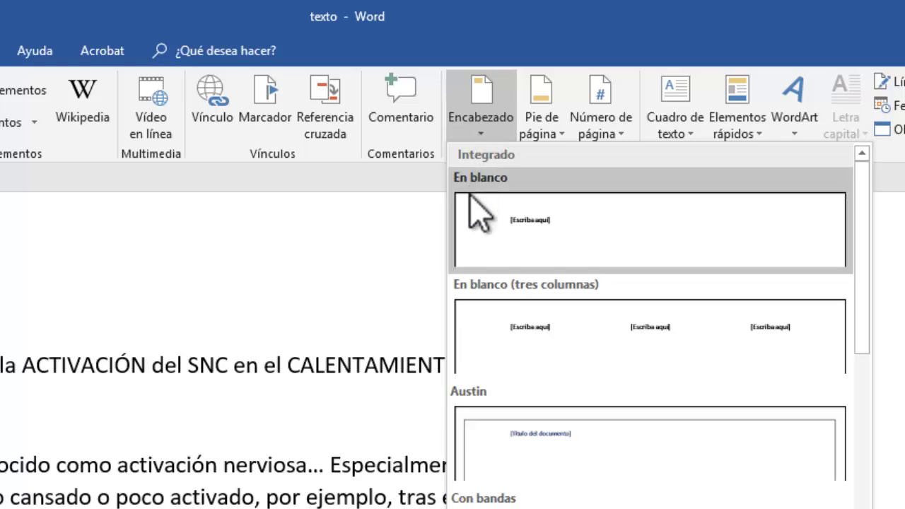
{"action": "left_click", "coordinate": [486, 219]}
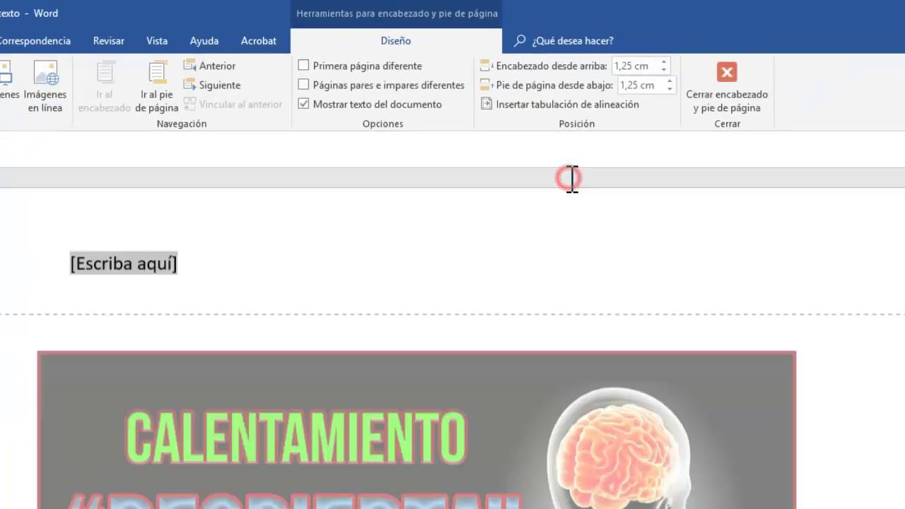
{"action": "left_click", "coordinate": [384, 175]}
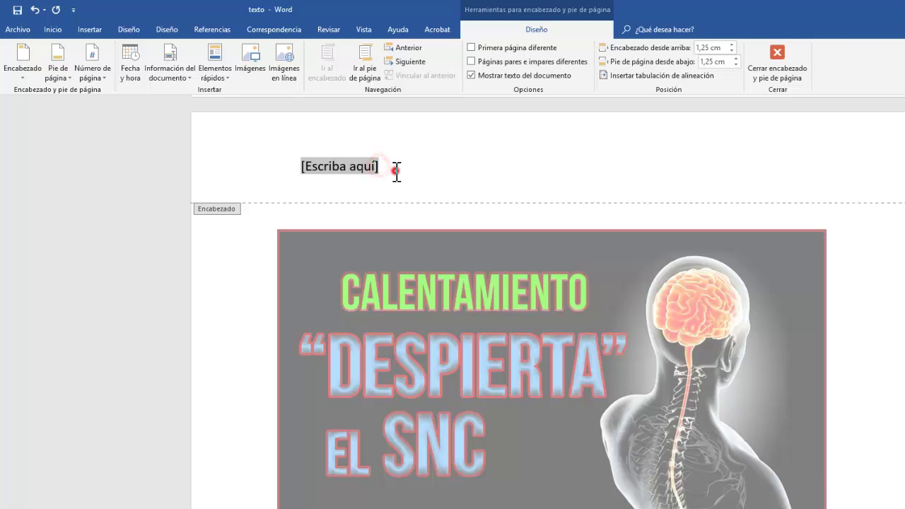
{"action": "left_click", "coordinate": [353, 165]}
{"action": "type", "text": "ENCABEZADO"}
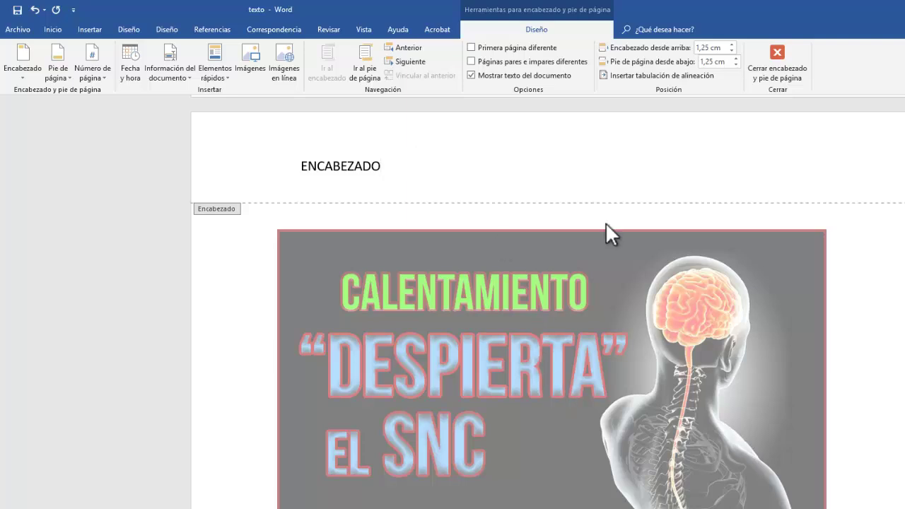
{"action": "left_click_drag", "start_coordinate": [425, 160], "coordinate": [299, 165]}
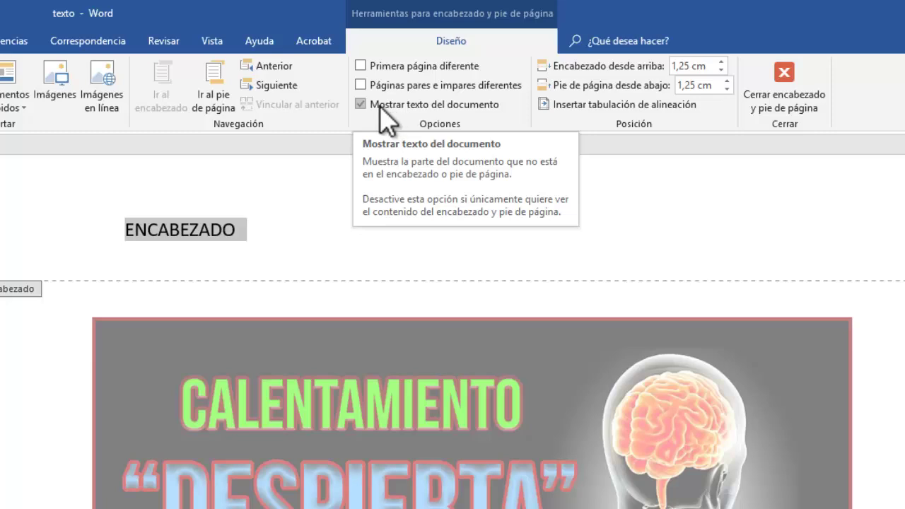
{"action": "left_click", "coordinate": [380, 107]}
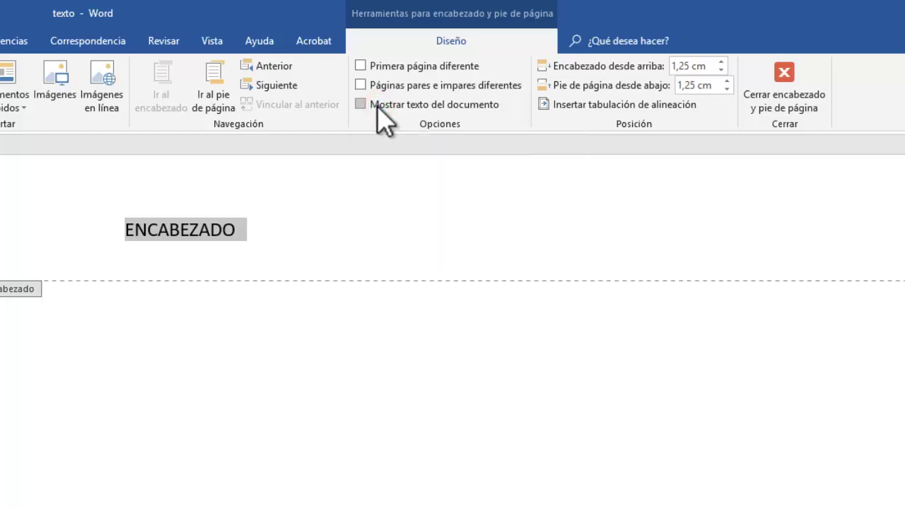
{"action": "left_click", "coordinate": [380, 107]}
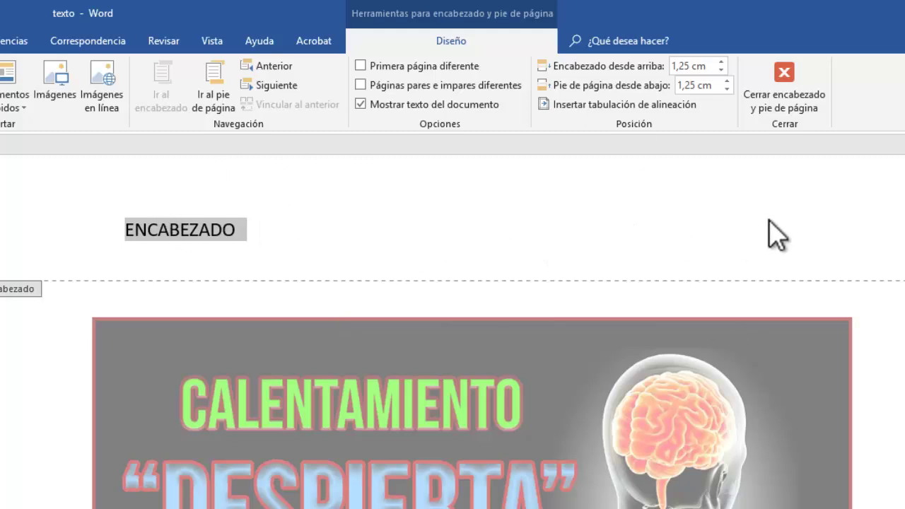
- Close header editing and scroll to check ENCABEZADO on page 2
{"action": "left_click", "coordinate": [797, 71]}
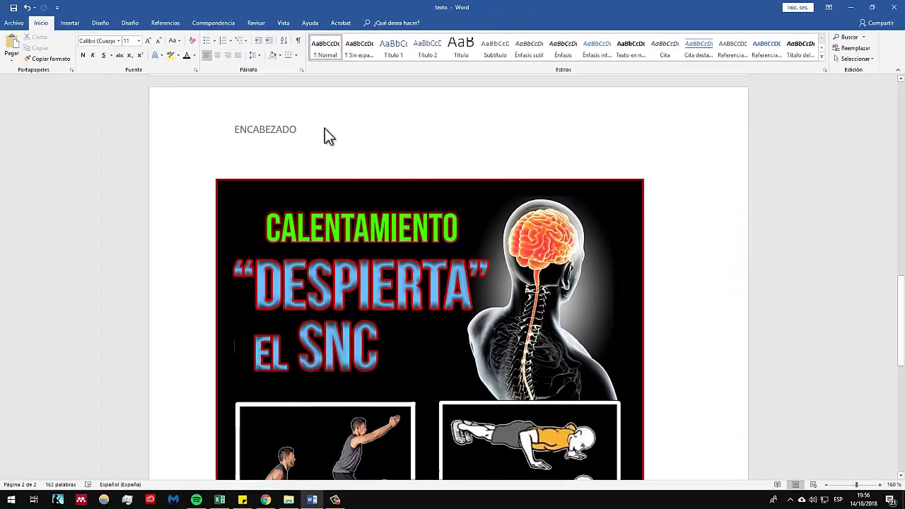
{"action": "scroll", "coordinate": [276, 170], "scroll_direction": "down", "scroll_amount": 3}
{"action": "scroll", "coordinate": [296, 161], "scroll_direction": "down", "scroll_amount": 4}
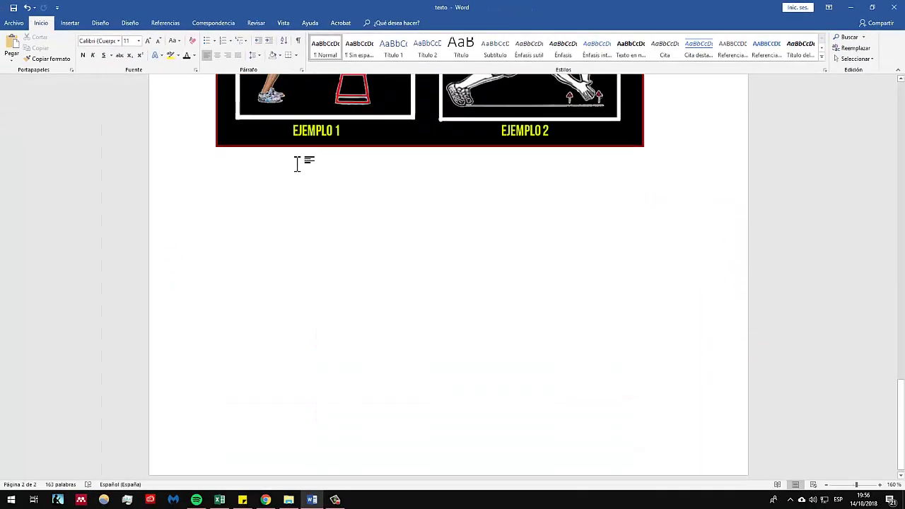
{"action": "scroll", "coordinate": [297, 163], "scroll_direction": "up", "scroll_amount": 6}
{"action": "scroll", "coordinate": [282, 151], "scroll_direction": "up", "scroll_amount": 5}
{"action": "scroll", "coordinate": [282, 151], "scroll_direction": "up", "scroll_amount": 10}
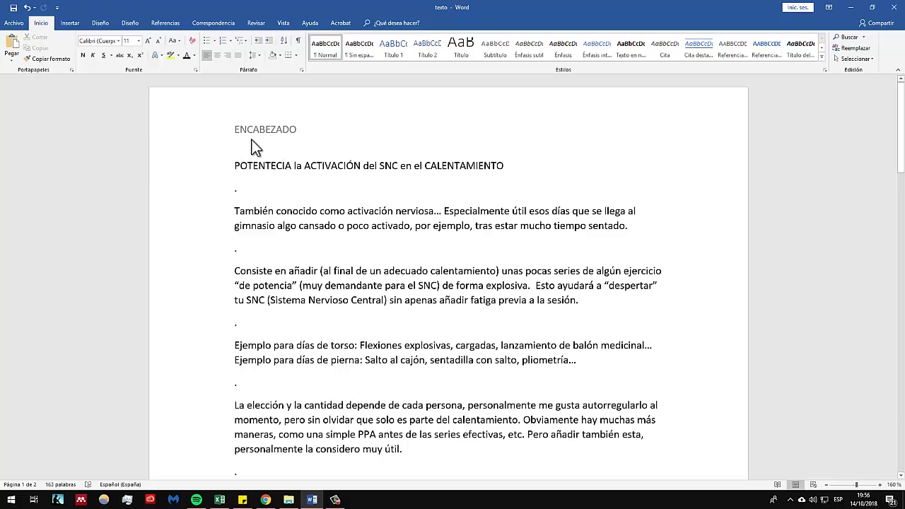
- Re-enter the header to select ENCABEZADO, then return to the body text
{"action": "double_click", "coordinate": [265, 131]}
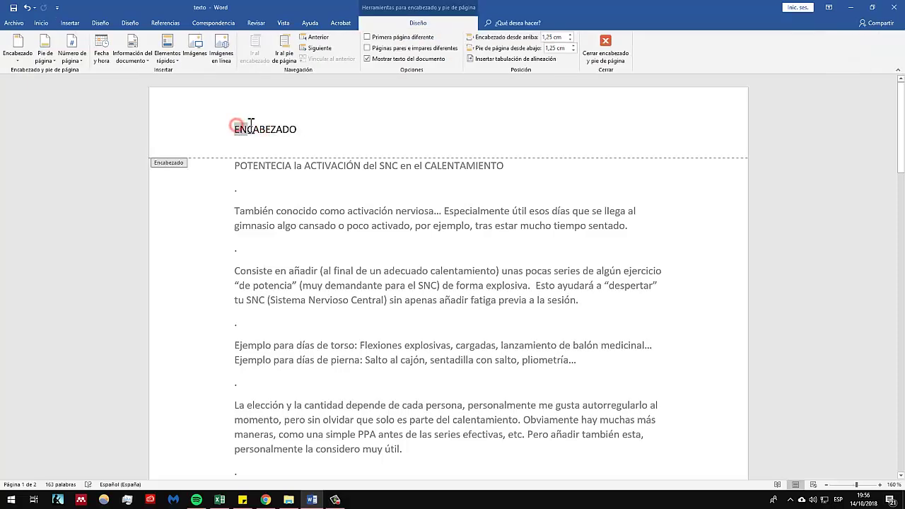
{"action": "left_click_drag", "start_coordinate": [236, 129], "coordinate": [289, 134]}
{"action": "double_click", "coordinate": [247, 186]}
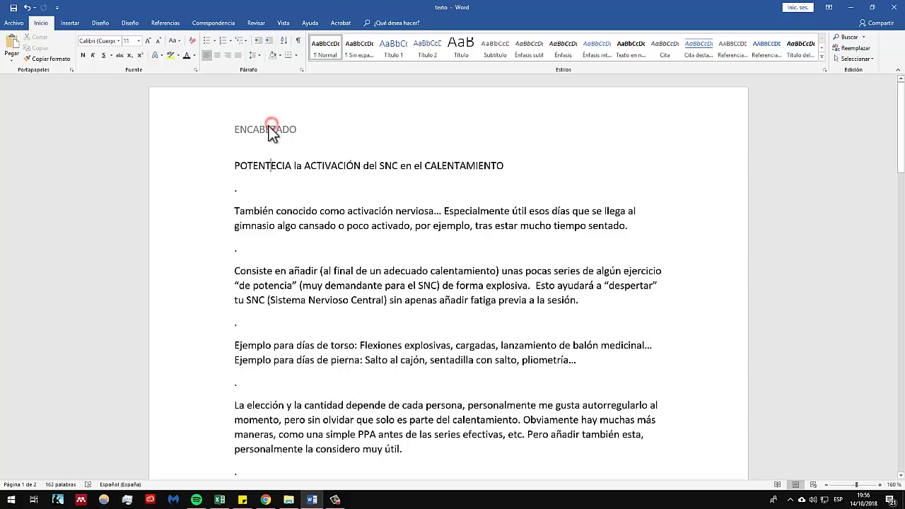
{"action": "scroll", "coordinate": [317, 174], "scroll_direction": "down", "scroll_amount": 2}
{"action": "scroll", "coordinate": [304, 205], "scroll_direction": "down", "scroll_amount": 5}
{"action": "scroll", "coordinate": [291, 229], "scroll_direction": "down", "scroll_amount": 5}
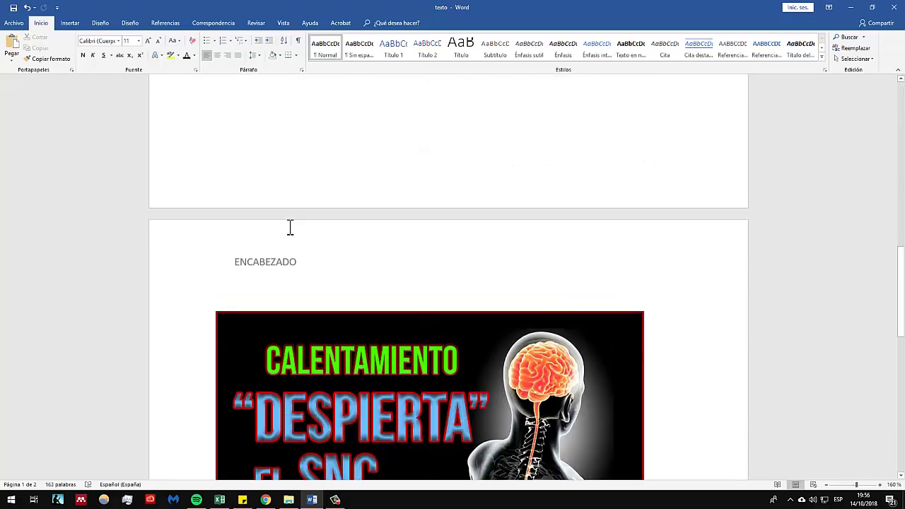
{"action": "scroll", "coordinate": [289, 228], "scroll_direction": "up", "scroll_amount": 2}
{"action": "scroll", "coordinate": [290, 221], "scroll_direction": "down", "scroll_amount": 5}
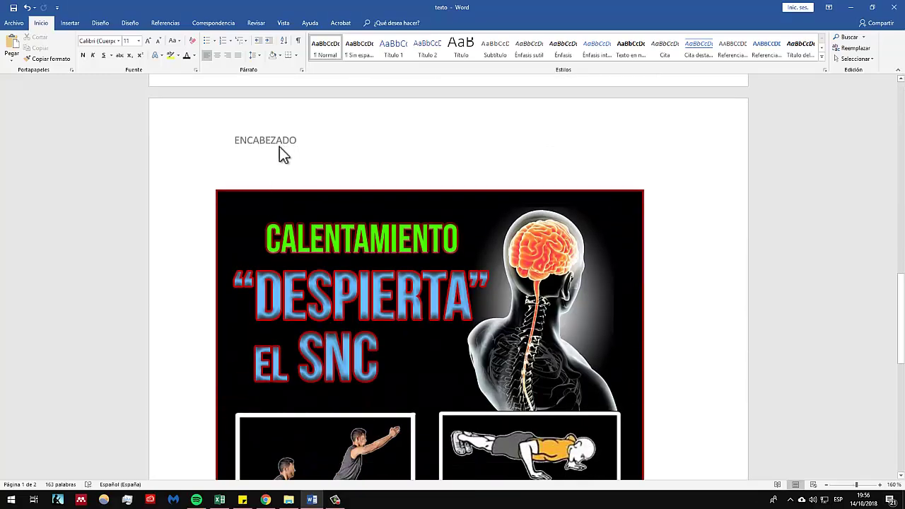
{"action": "scroll", "coordinate": [282, 149], "scroll_direction": "up", "scroll_amount": 5}
{"action": "scroll", "coordinate": [263, 153], "scroll_direction": "up", "scroll_amount": 5}
{"action": "scroll", "coordinate": [263, 153], "scroll_direction": "up", "scroll_amount": 4}
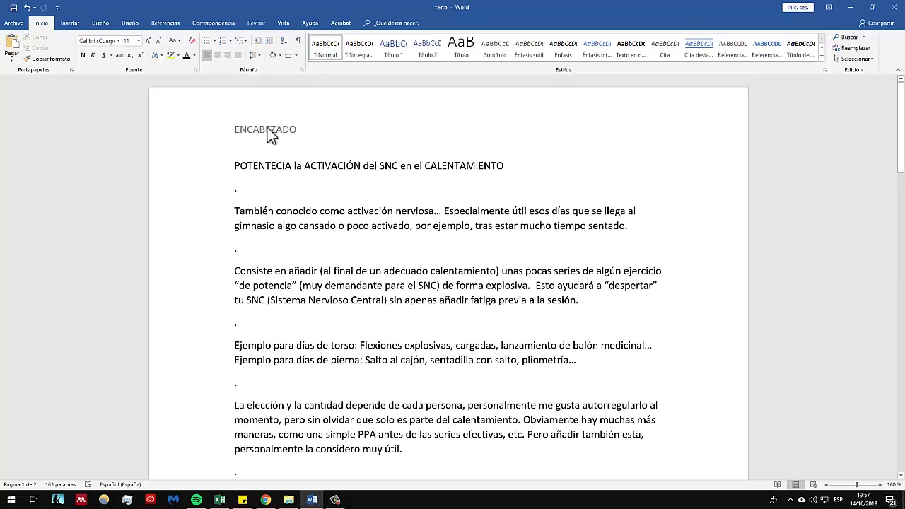
{"action": "double_click", "coordinate": [266, 130]}
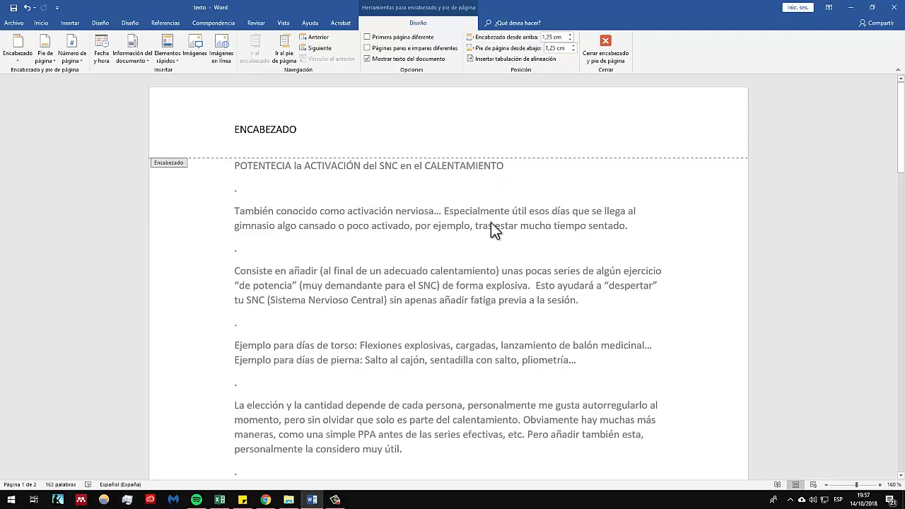
{"action": "double_click", "coordinate": [299, 186]}
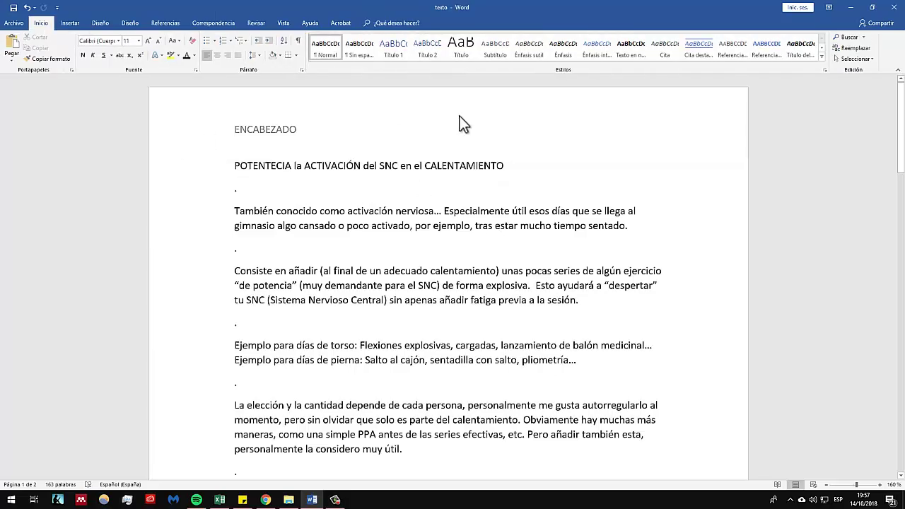
- Insert a blank three-column footer
{"action": "left_click", "coordinate": [70, 23]}
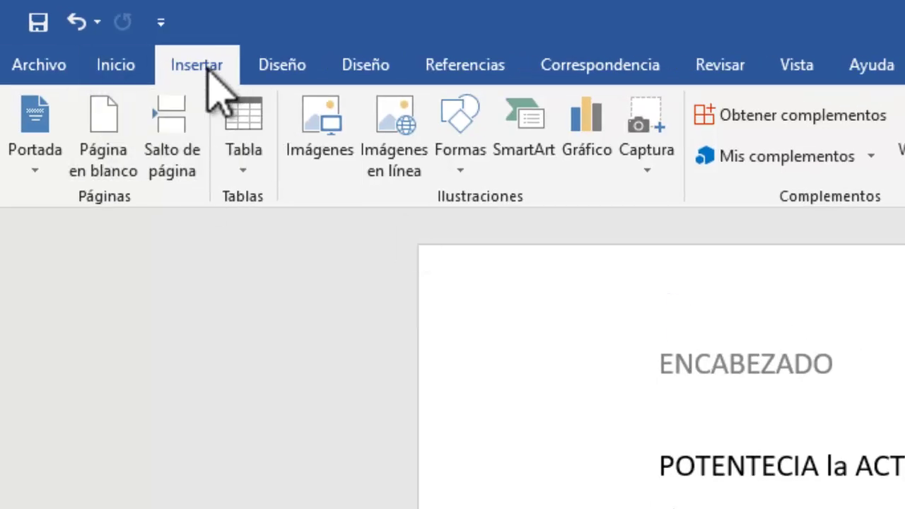
{"action": "left_click", "coordinate": [121, 38]}
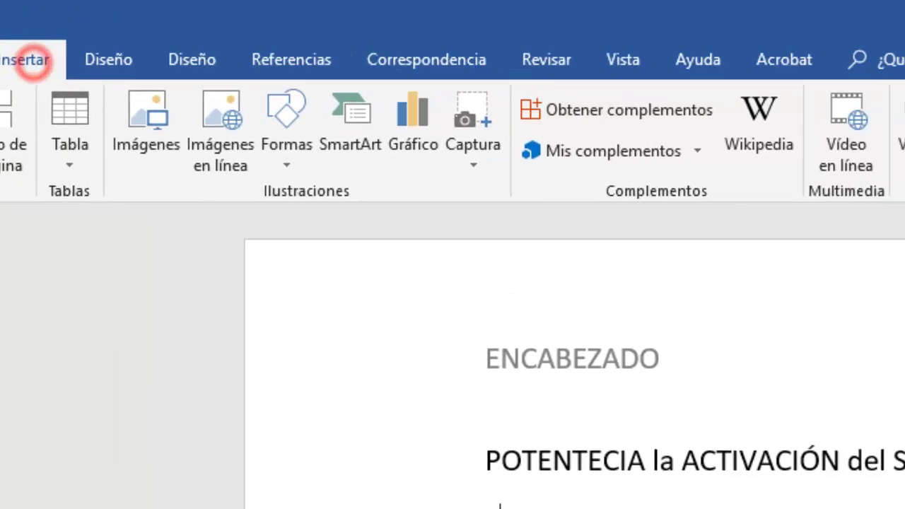
{"action": "left_click", "coordinate": [478, 126]}
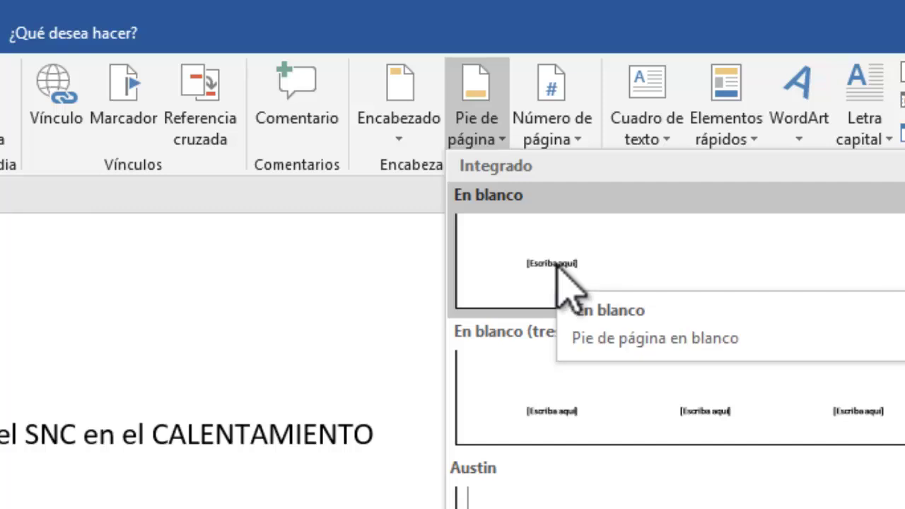
{"action": "left_click", "coordinate": [584, 371]}
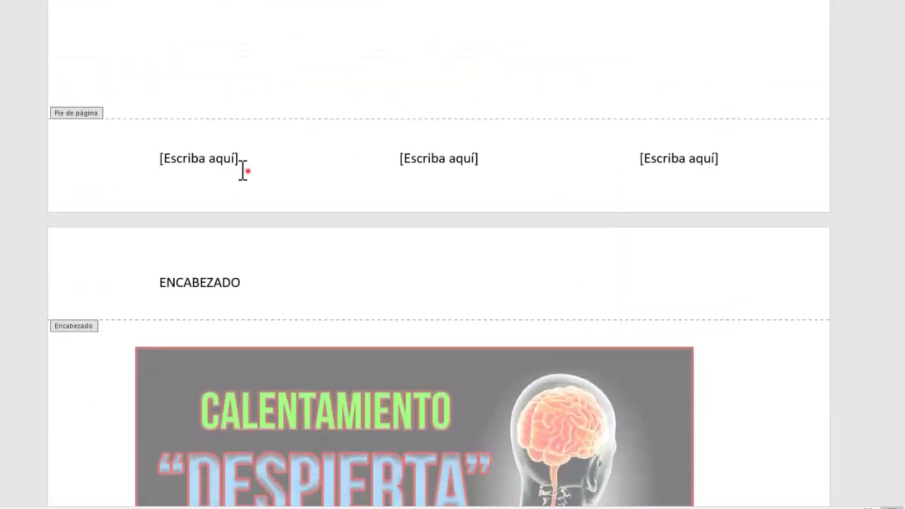
- Fill the footer with DFASDFASDF, FASDFASDF and FASDFASDFASDF, then close header and footer editing
{"action": "left_click", "coordinate": [242, 171]}
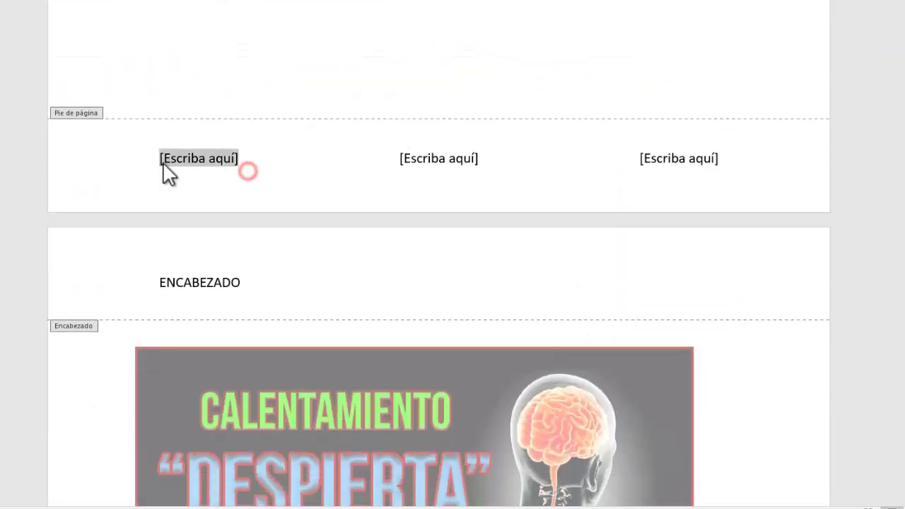
{"action": "type", "text": "DFASDFASDF"}
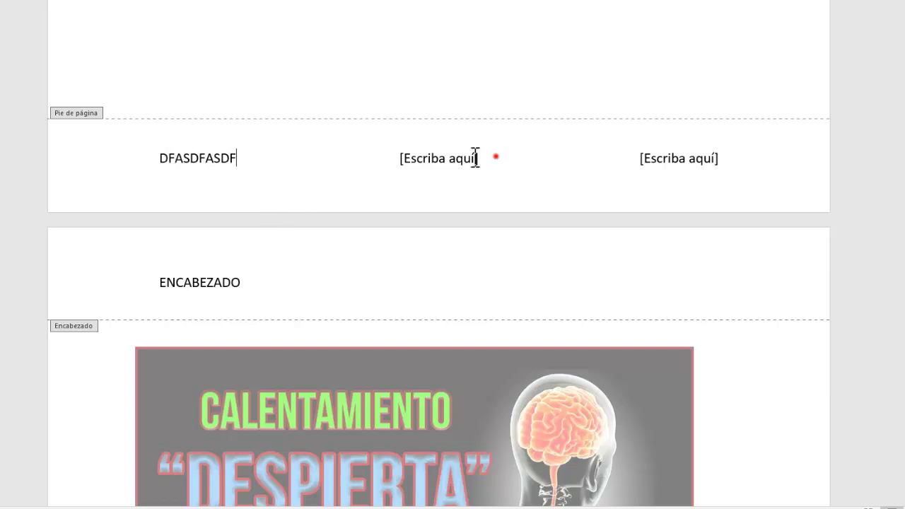
{"action": "left_click", "coordinate": [495, 157]}
{"action": "type", "text": "FASDFASDF"}
{"action": "left_click", "coordinate": [715, 159]}
{"action": "type", "text": "FASDFASDFASDF"}
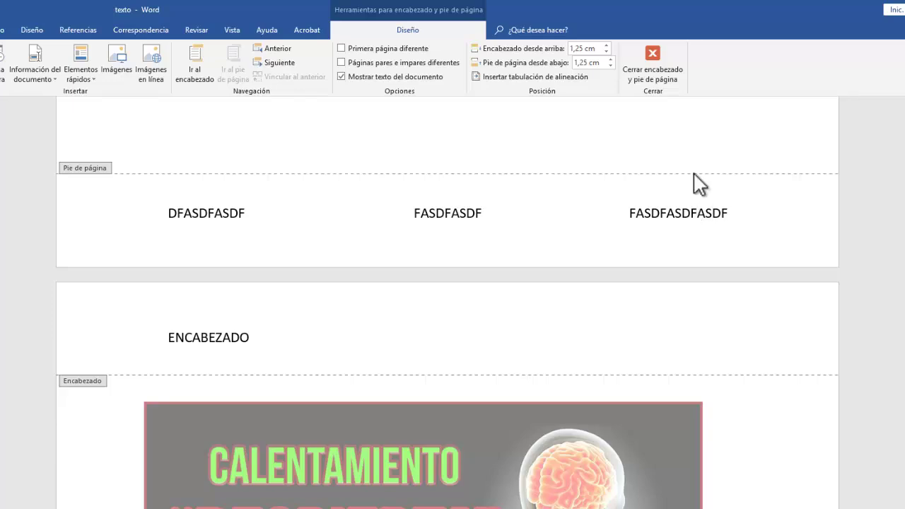
{"action": "left_click", "coordinate": [665, 56]}
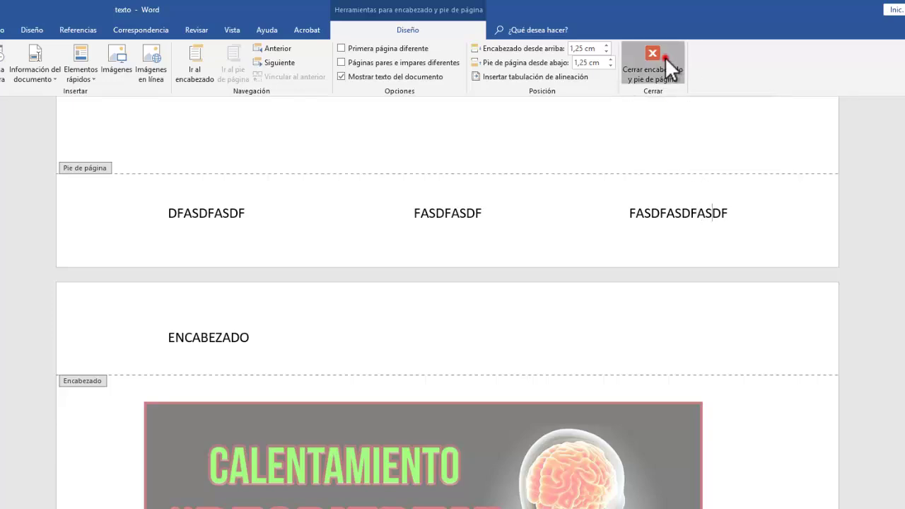
- Review both pages, then reopen the footer for editing
{"action": "scroll", "coordinate": [278, 202], "scroll_direction": "down", "scroll_amount": 3}
{"action": "scroll", "coordinate": [284, 198], "scroll_direction": "down", "scroll_amount": 5}
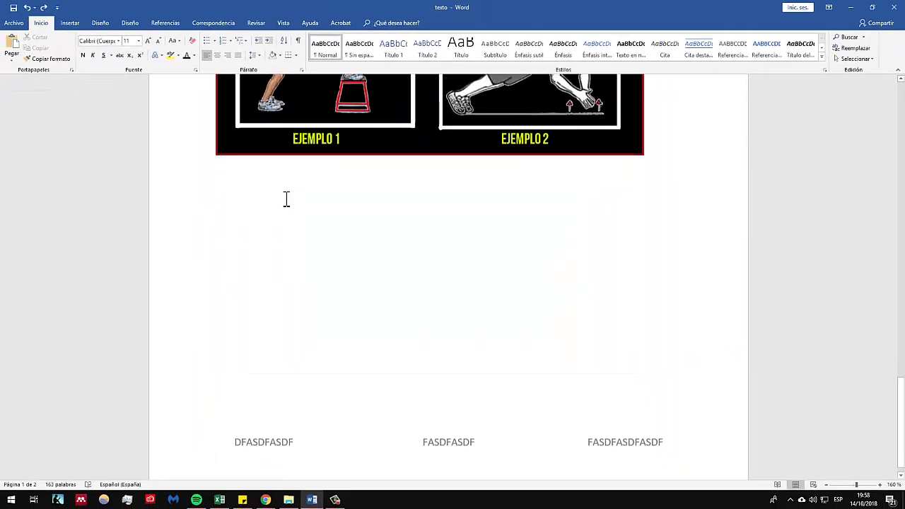
{"action": "scroll", "coordinate": [408, 383], "scroll_direction": "up", "scroll_amount": 3}
{"action": "scroll", "coordinate": [402, 333], "scroll_direction": "up", "scroll_amount": 5}
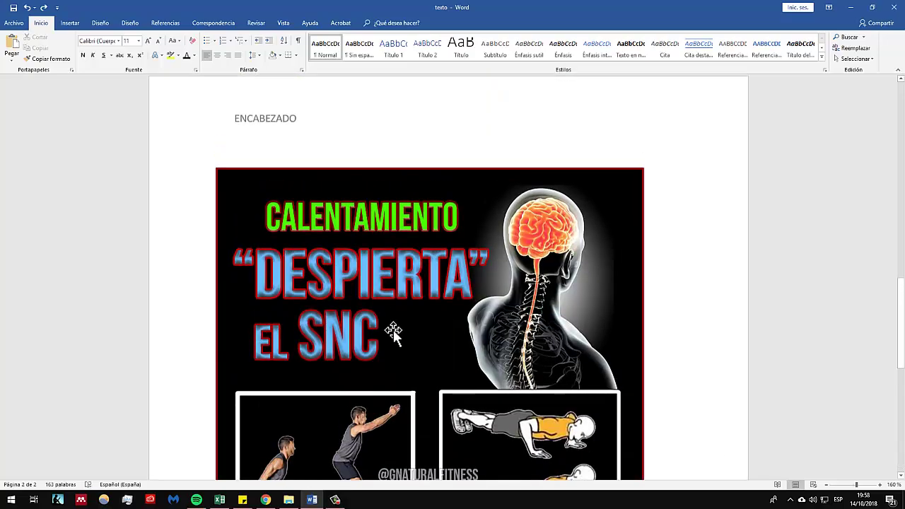
{"action": "scroll", "coordinate": [347, 299], "scroll_direction": "up", "scroll_amount": 4}
{"action": "scroll", "coordinate": [306, 287], "scroll_direction": "up", "scroll_amount": 2}
{"action": "scroll", "coordinate": [410, 262], "scroll_direction": "up", "scroll_amount": 3}
{"action": "scroll", "coordinate": [478, 188], "scroll_direction": "up", "scroll_amount": 4}
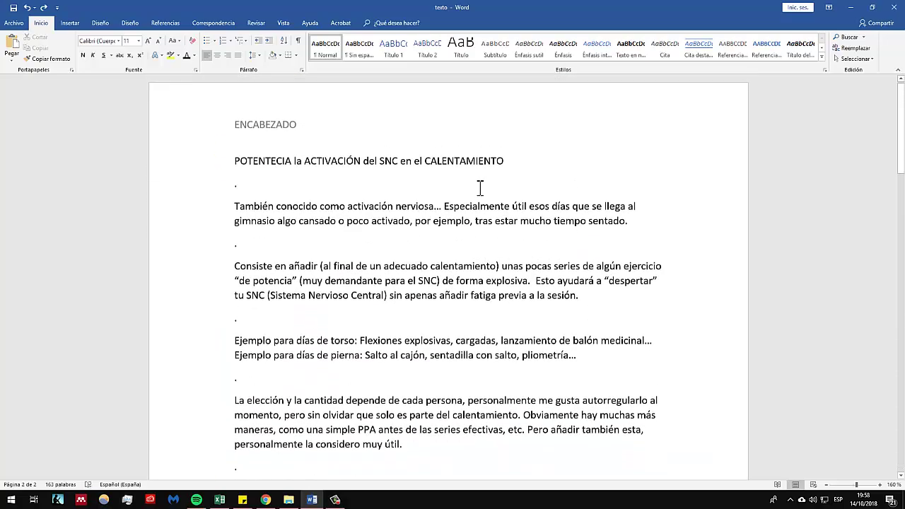
{"action": "scroll", "coordinate": [478, 188], "scroll_direction": "down", "scroll_amount": 4}
{"action": "scroll", "coordinate": [431, 197], "scroll_direction": "down", "scroll_amount": 4}
{"action": "scroll", "coordinate": [396, 202], "scroll_direction": "up", "scroll_amount": 4}
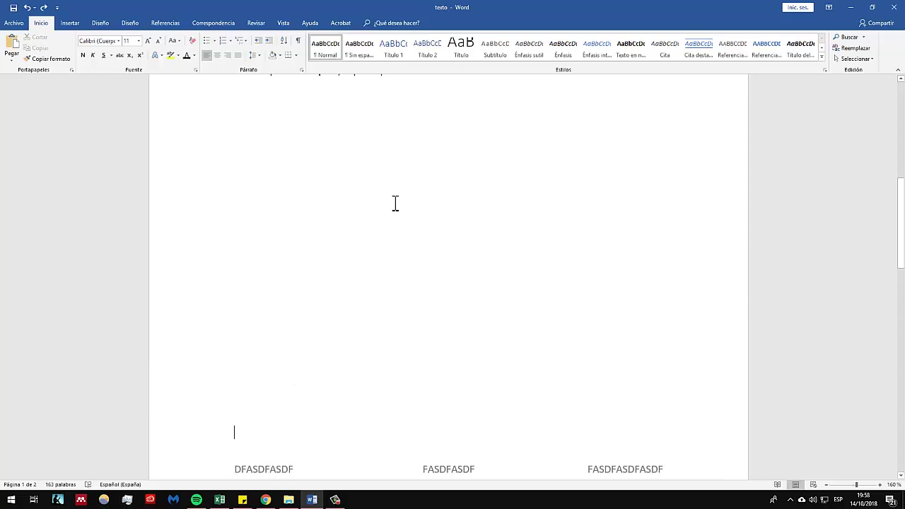
{"action": "scroll", "coordinate": [385, 203], "scroll_direction": "down", "scroll_amount": 7}
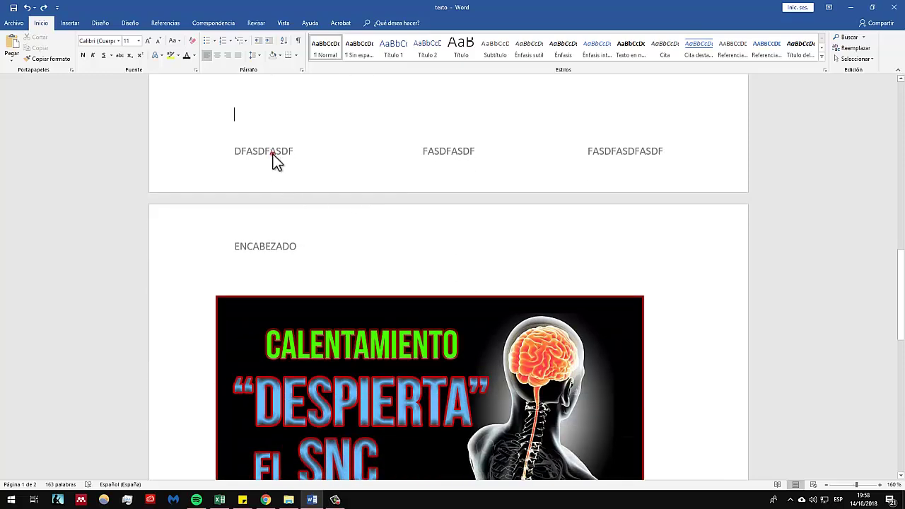
{"action": "left_click", "coordinate": [273, 154]}
{"action": "double_click", "coordinate": [254, 160]}
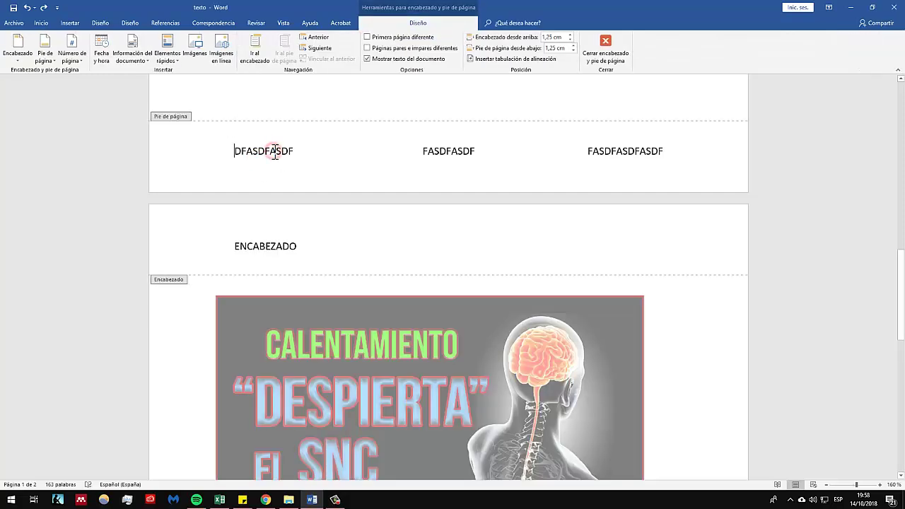
- Check header and footer on both pages and place the cursor in the ENCABEZADO header
{"action": "scroll", "coordinate": [260, 254], "scroll_direction": "down", "scroll_amount": 10}
{"action": "scroll", "coordinate": [262, 205], "scroll_direction": "up", "scroll_amount": 5}
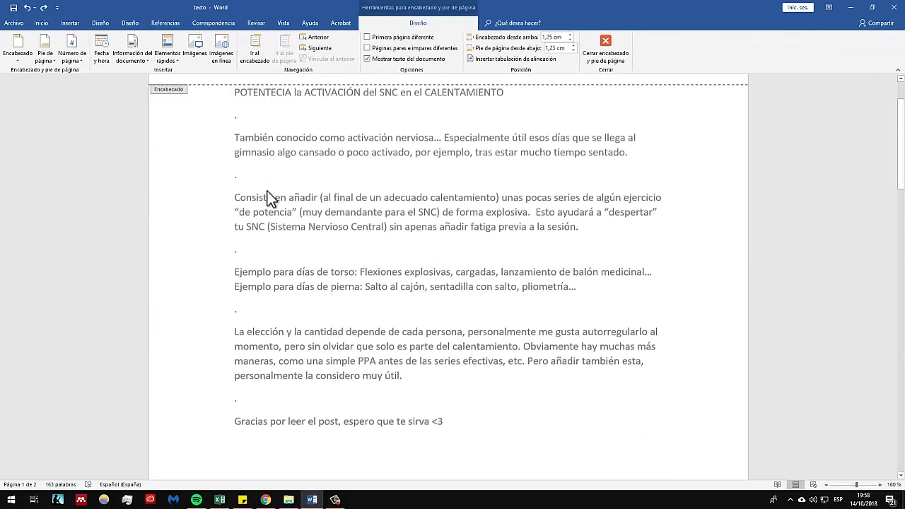
{"action": "scroll", "coordinate": [283, 177], "scroll_direction": "up", "scroll_amount": 3}
{"action": "scroll", "coordinate": [438, 279], "scroll_direction": "down", "scroll_amount": 8}
{"action": "scroll", "coordinate": [413, 282], "scroll_direction": "down", "scroll_amount": 5}
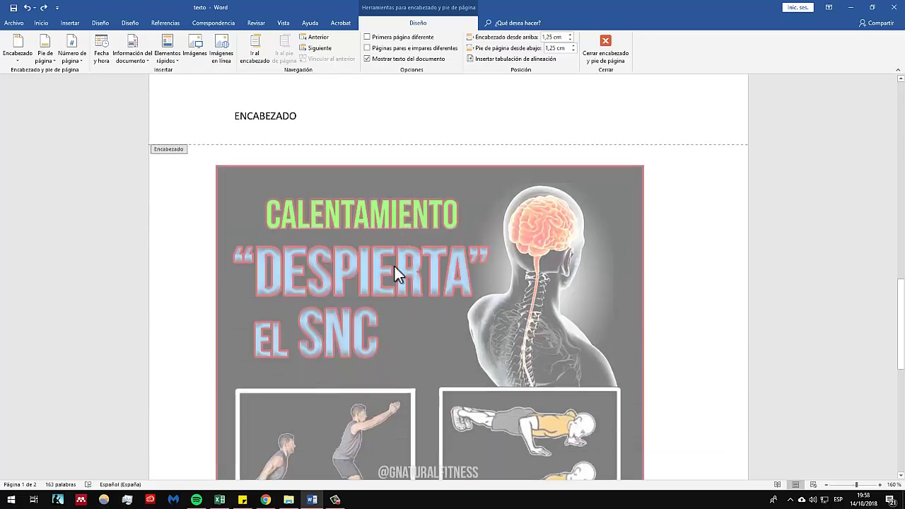
{"action": "scroll", "coordinate": [368, 272], "scroll_direction": "down", "scroll_amount": 5}
{"action": "scroll", "coordinate": [359, 330], "scroll_direction": "up", "scroll_amount": 1}
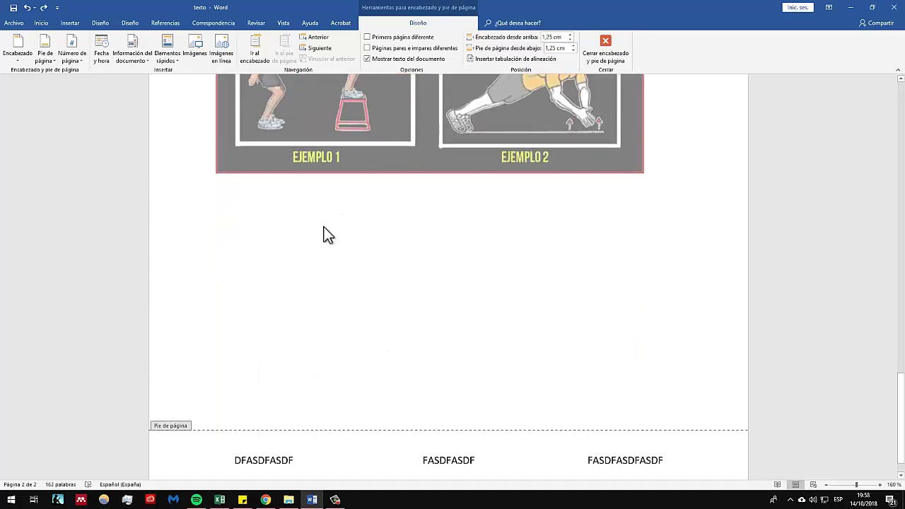
{"action": "scroll", "coordinate": [323, 234], "scroll_direction": "up", "scroll_amount": 5}
{"action": "scroll", "coordinate": [368, 184], "scroll_direction": "up", "scroll_amount": 5}
{"action": "scroll", "coordinate": [392, 149], "scroll_direction": "up", "scroll_amount": 3}
{"action": "scroll", "coordinate": [344, 113], "scroll_direction": "up", "scroll_amount": 3}
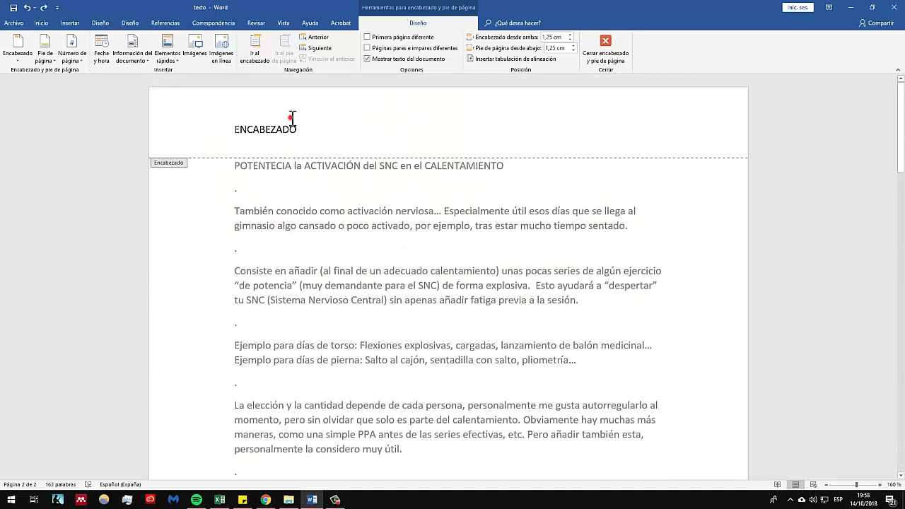
{"action": "left_click", "coordinate": [287, 117]}
- Enable 'Primera página diferente' and type PRIMERA PAGINA as the first-page header
{"action": "left_click_drag", "start_coordinate": [340, 127], "coordinate": [235, 131]}
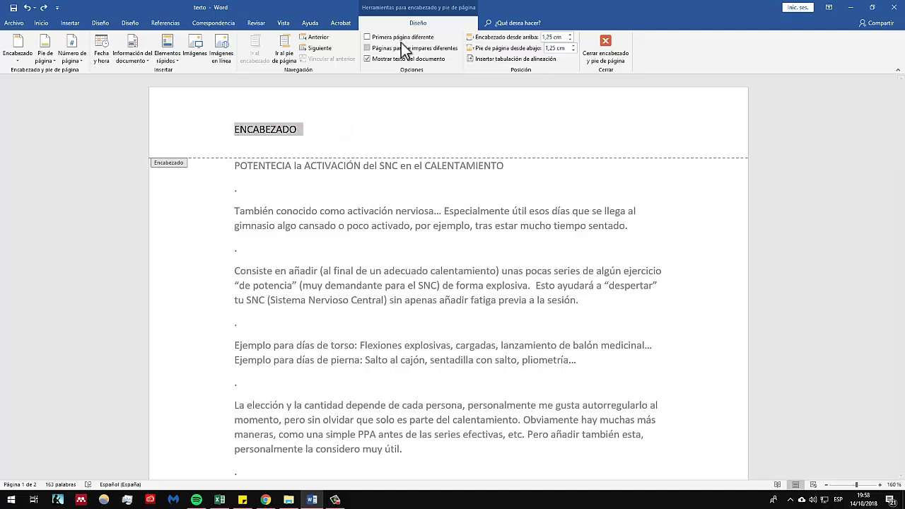
{"action": "left_click", "coordinate": [394, 37]}
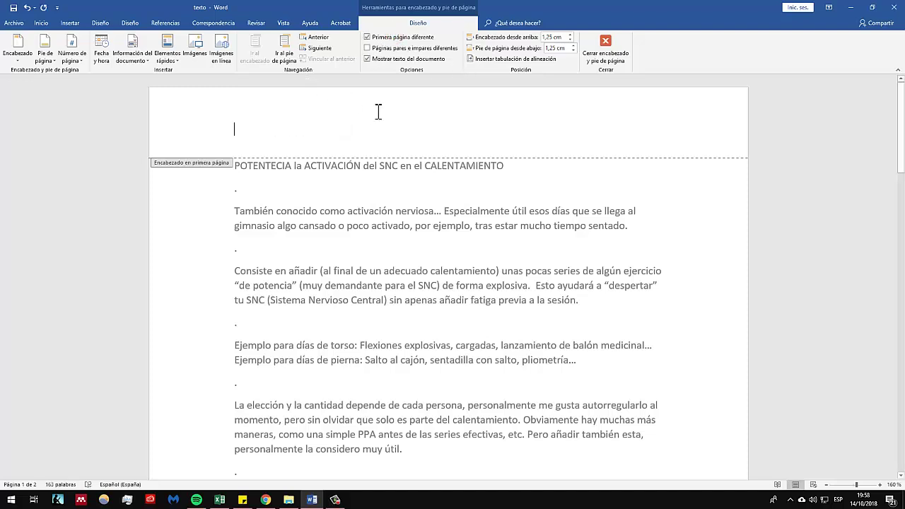
{"action": "type", "text": "e"}
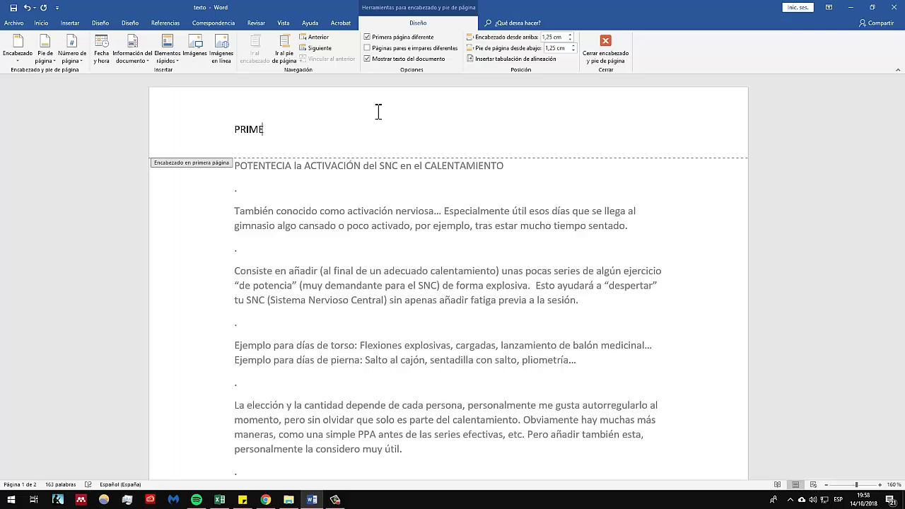
{"action": "scroll", "coordinate": [347, 208], "scroll_direction": "down", "scroll_amount": 4}
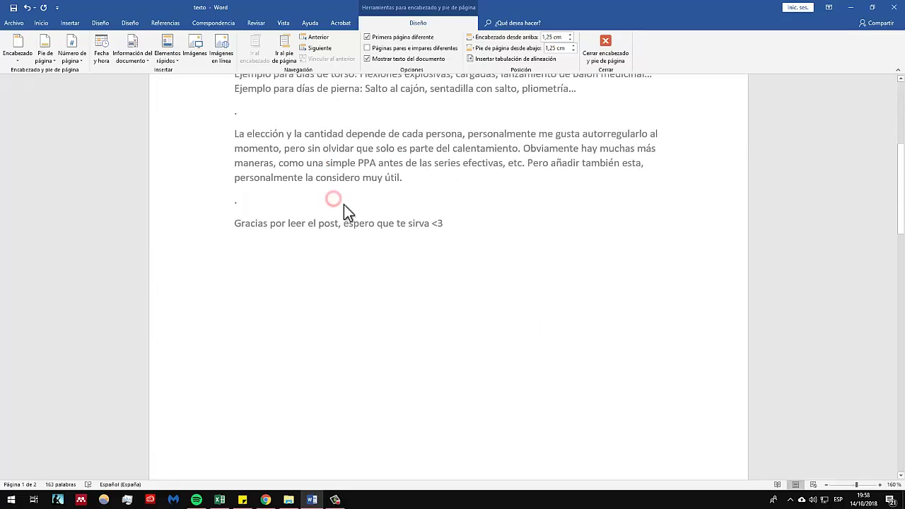
{"action": "scroll", "coordinate": [375, 202], "scroll_direction": "down", "scroll_amount": 11}
{"action": "scroll", "coordinate": [362, 212], "scroll_direction": "down", "scroll_amount": 3}
{"action": "scroll", "coordinate": [309, 191], "scroll_direction": "up", "scroll_amount": 3}
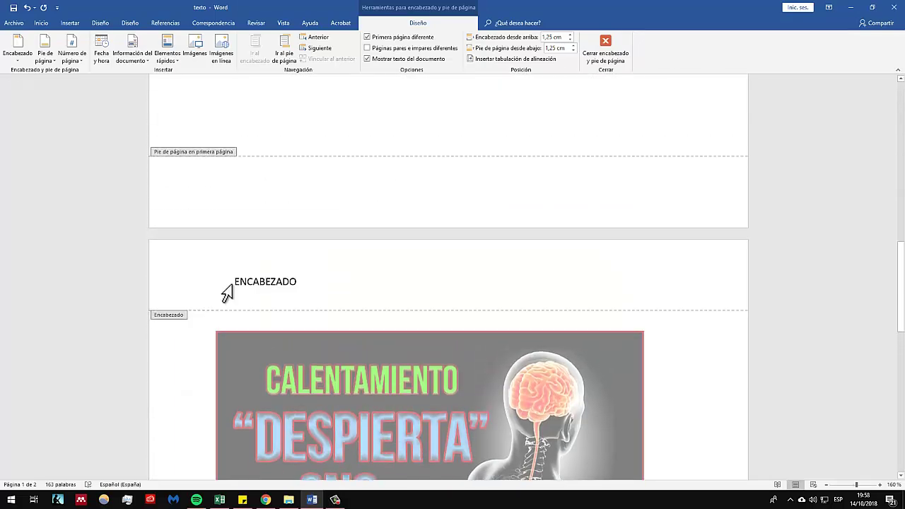
- Leave header editing and return to the top of page 1
{"action": "left_click", "coordinate": [301, 128]}
{"action": "left_click", "coordinate": [301, 128]}
{"action": "scroll", "coordinate": [414, 226], "scroll_direction": "up", "scroll_amount": 5}
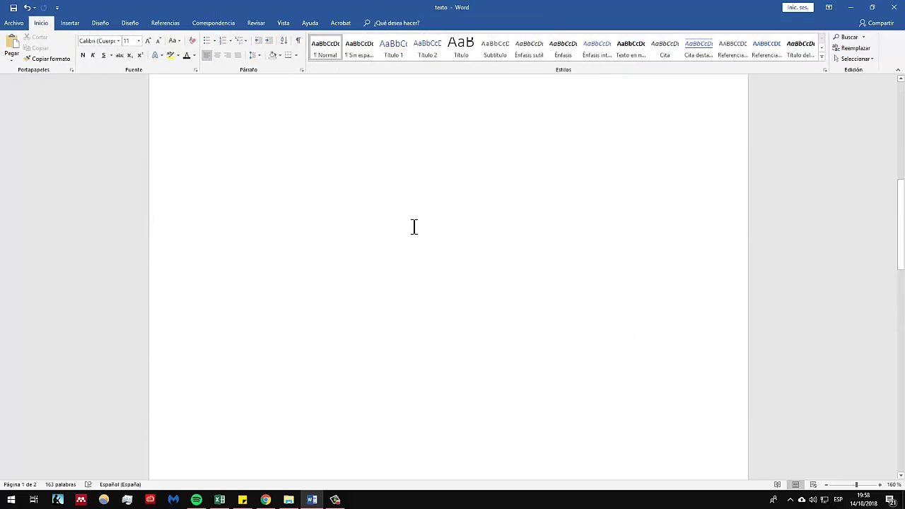
{"action": "scroll", "coordinate": [415, 226], "scroll_direction": "up", "scroll_amount": 5}
{"action": "scroll", "coordinate": [370, 151], "scroll_direction": "up", "scroll_amount": 1}
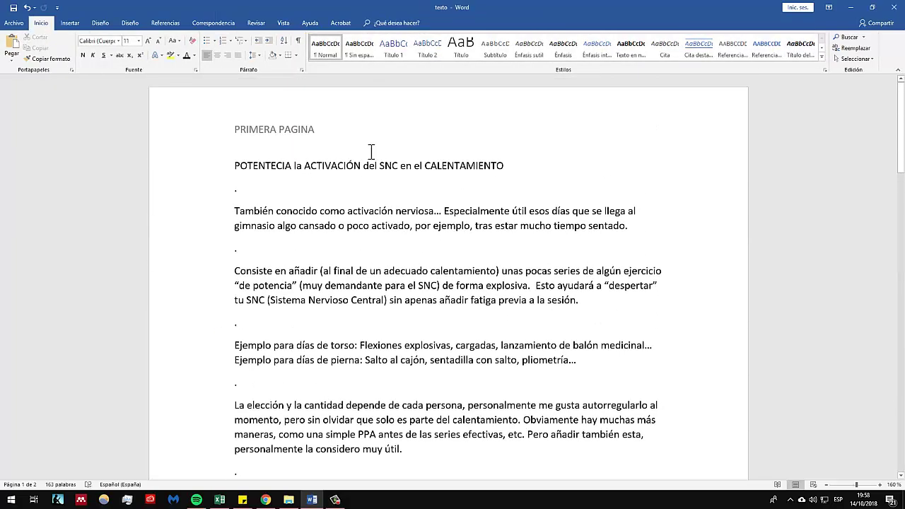
{"action": "left_click", "coordinate": [75, 24]}
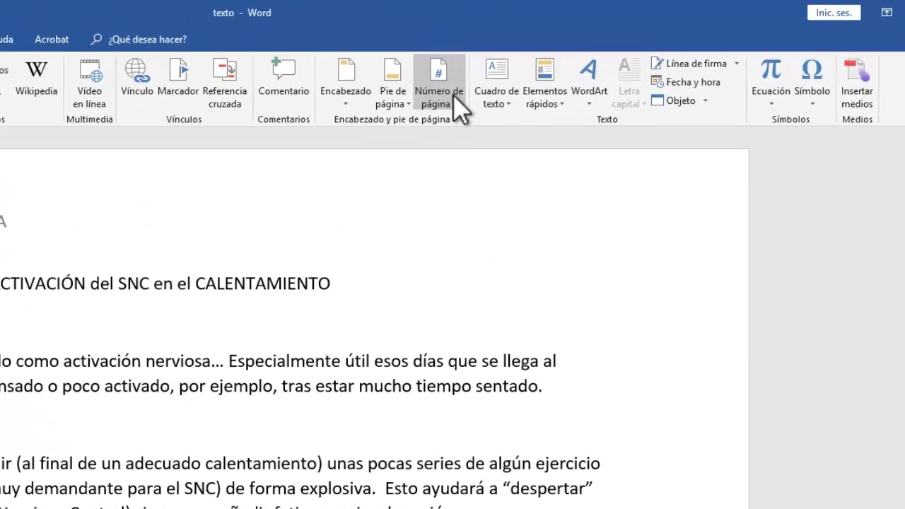
- Insert a 'Número sin formato 2' page number centred at the bottom of the page
{"action": "left_click", "coordinate": [520, 78]}
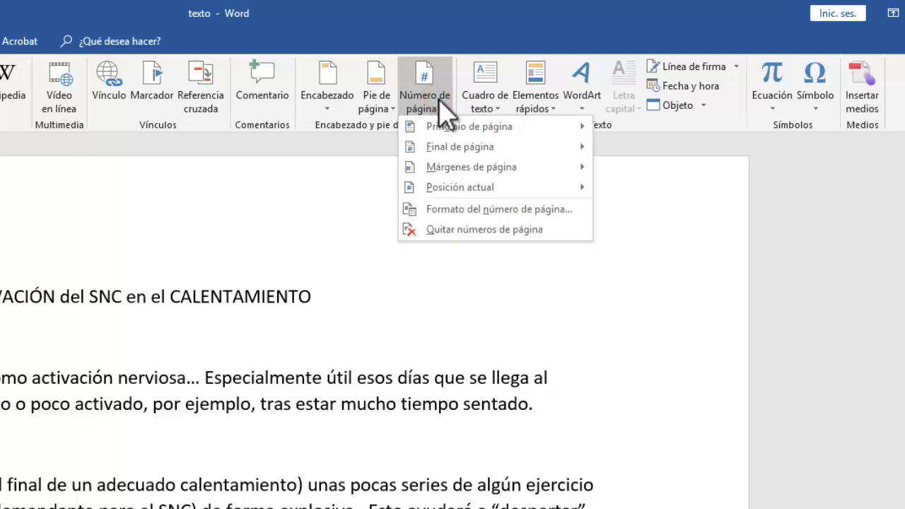
{"action": "mouse_move", "coordinate": [458, 129]}
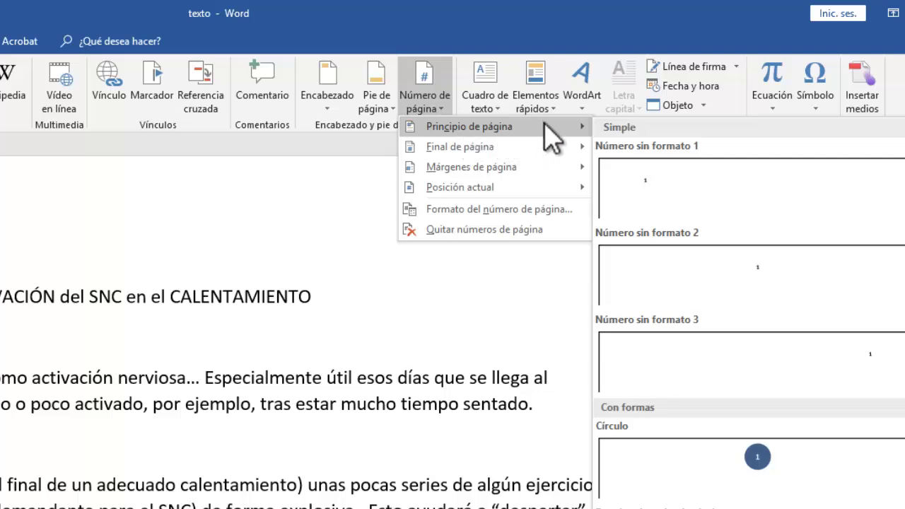
{"action": "left_click", "coordinate": [509, 146]}
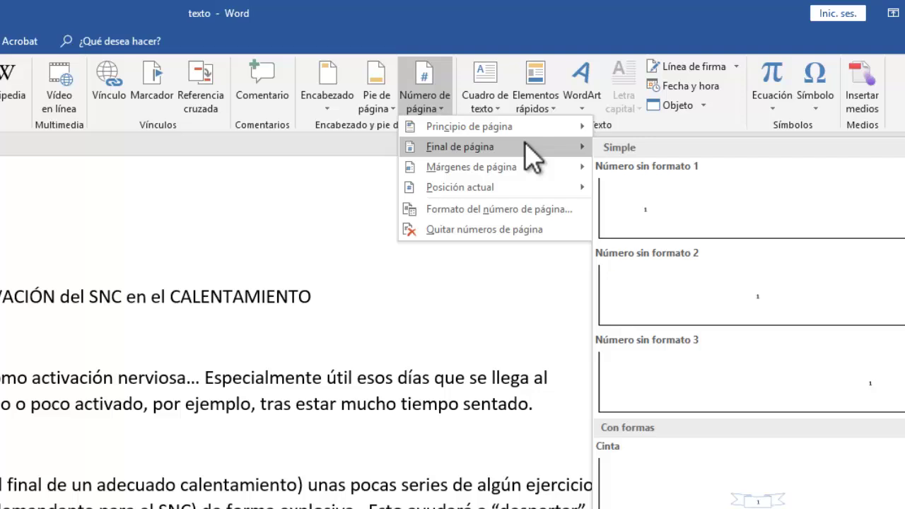
{"action": "mouse_move", "coordinate": [515, 170]}
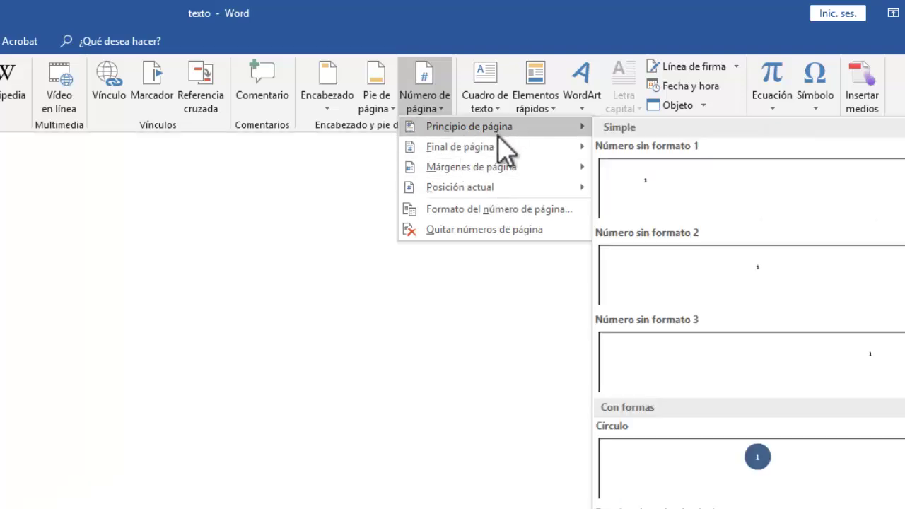
{"action": "mouse_move", "coordinate": [497, 145]}
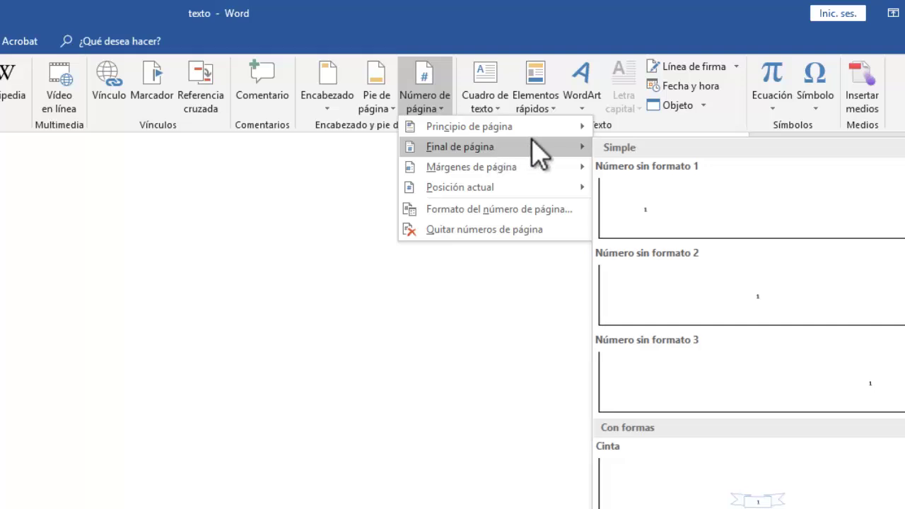
{"action": "left_click", "coordinate": [749, 247]}
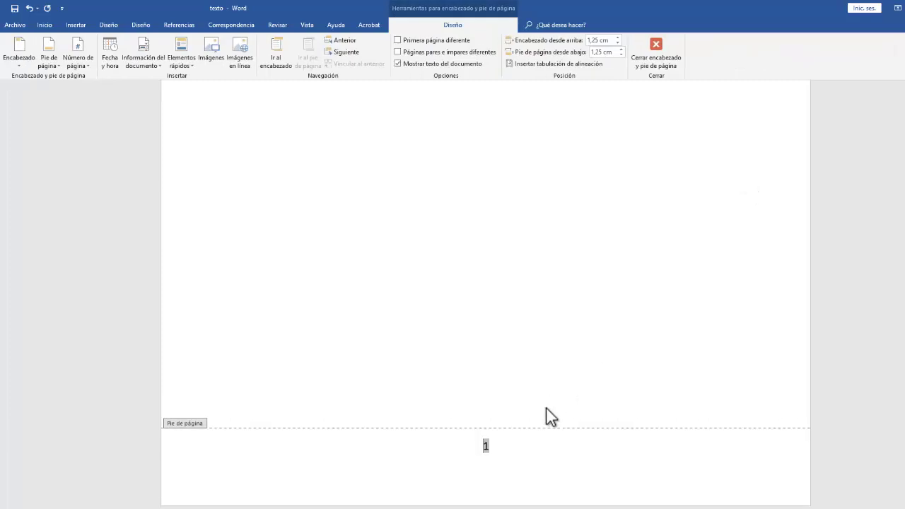
- Check the centred page number 1 in the footer and close header and footer editing
{"action": "scroll", "coordinate": [555, 359], "scroll_direction": "down", "scroll_amount": 3}
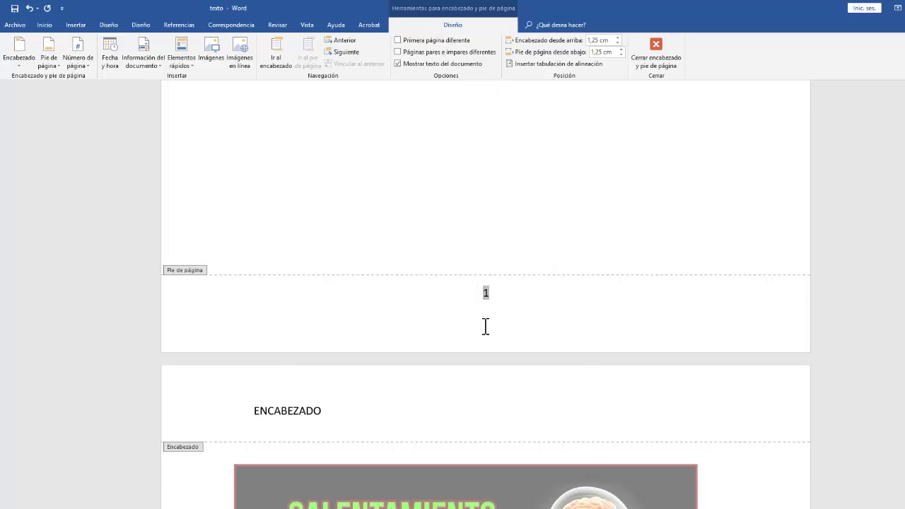
{"action": "scroll", "coordinate": [487, 339], "scroll_direction": "down", "scroll_amount": 5}
{"action": "scroll", "coordinate": [489, 346], "scroll_direction": "up", "scroll_amount": 4}
{"action": "scroll", "coordinate": [495, 337], "scroll_direction": "up", "scroll_amount": 5}
{"action": "scroll", "coordinate": [503, 336], "scroll_direction": "down", "scroll_amount": 5}
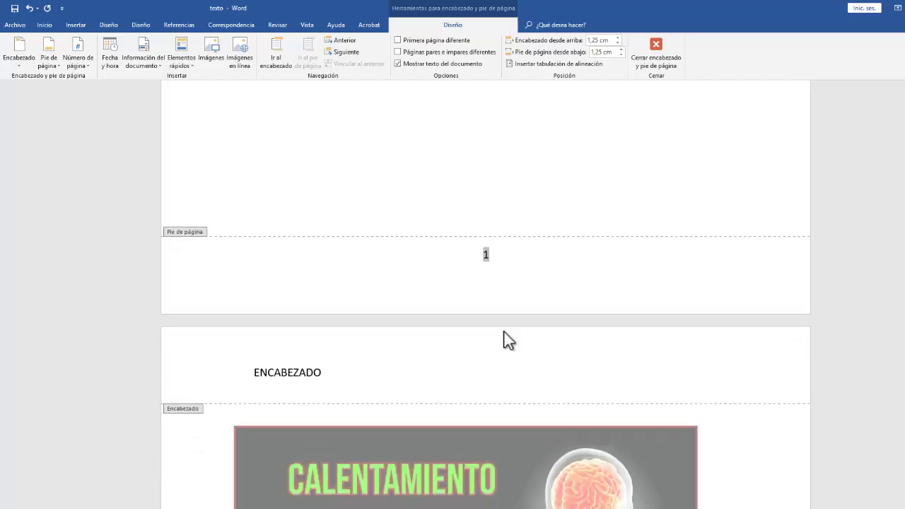
{"action": "scroll", "coordinate": [503, 340], "scroll_direction": "down", "scroll_amount": 5}
{"action": "scroll", "coordinate": [513, 306], "scroll_direction": "up", "scroll_amount": 5}
{"action": "left_click", "coordinate": [479, 152]}
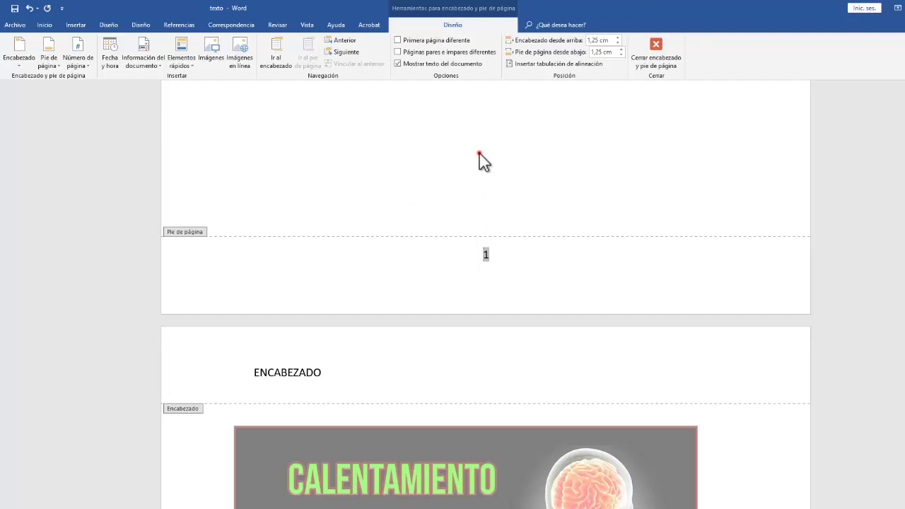
{"action": "left_click", "coordinate": [664, 55]}
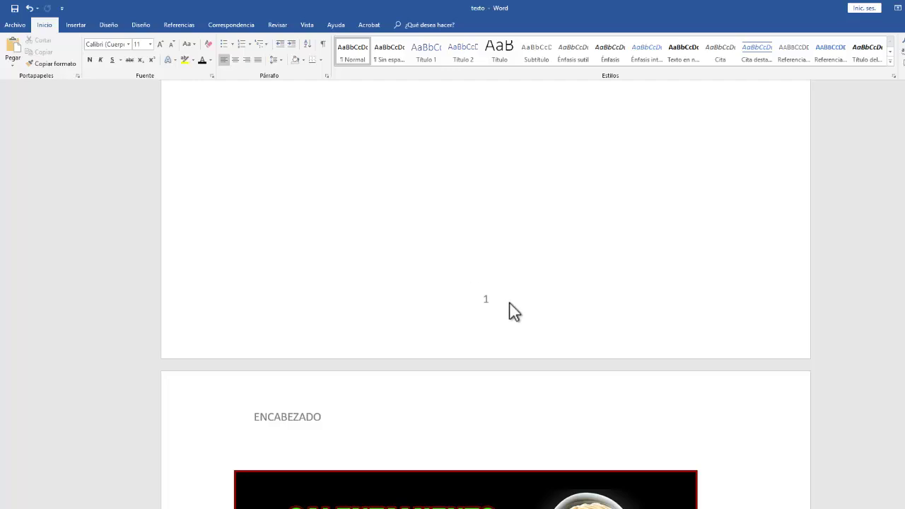
{"action": "scroll", "coordinate": [630, 319], "scroll_direction": "up", "scroll_amount": 5}
{"action": "scroll", "coordinate": [622, 318], "scroll_direction": "down", "scroll_amount": 2}
{"action": "scroll", "coordinate": [549, 325], "scroll_direction": "down", "scroll_amount": 5}
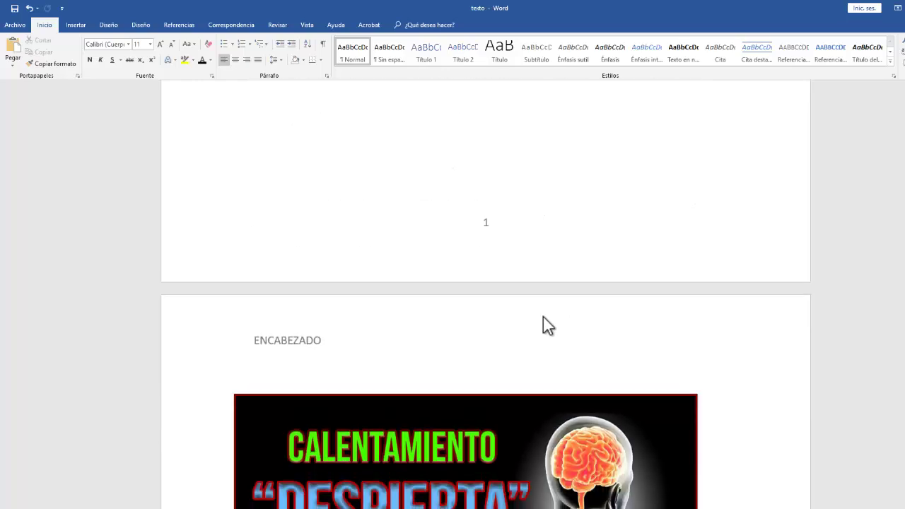
{"action": "scroll", "coordinate": [496, 242], "scroll_direction": "down", "scroll_amount": 6}
{"action": "scroll", "coordinate": [498, 242], "scroll_direction": "down", "scroll_amount": 3}
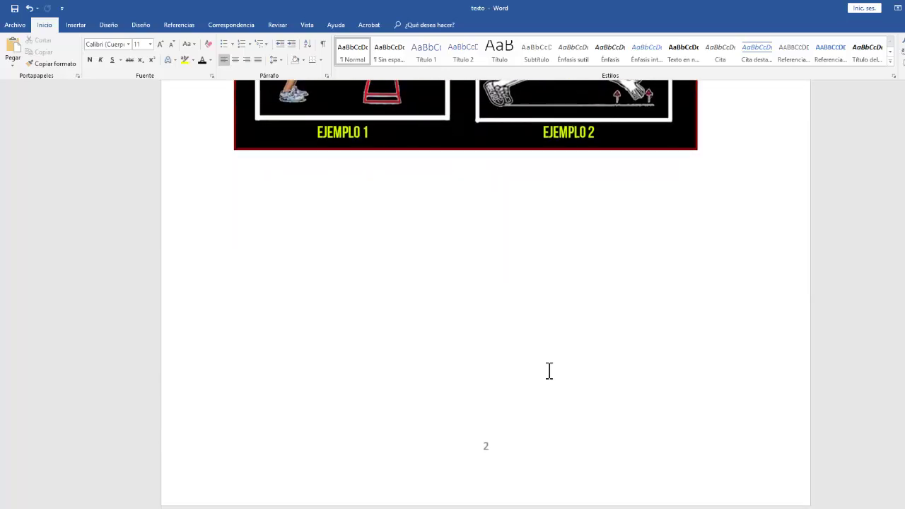
{"action": "scroll", "coordinate": [496, 305], "scroll_direction": "up", "scroll_amount": 2}
{"action": "scroll", "coordinate": [497, 302], "scroll_direction": "up", "scroll_amount": 1}
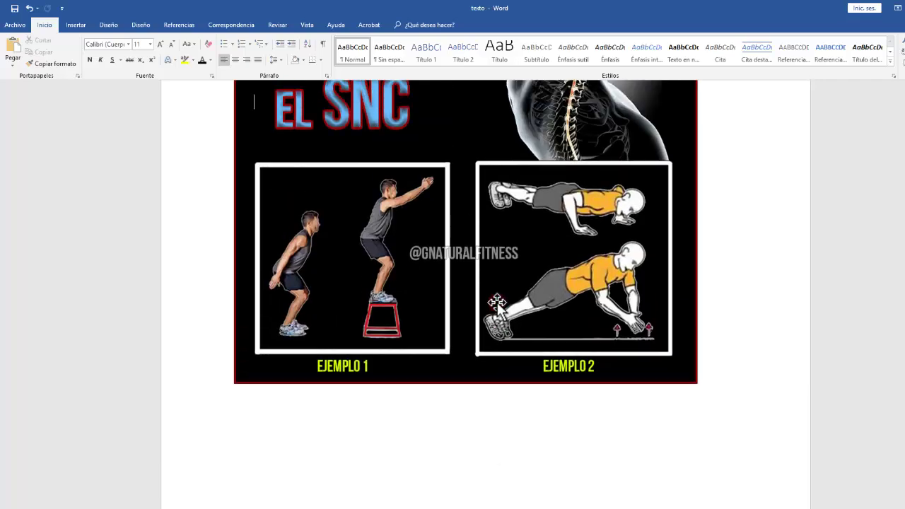
{"action": "key", "text": "ctrl+z"}
{"action": "scroll", "coordinate": [497, 303], "scroll_direction": "down", "scroll_amount": 2}
{"action": "scroll", "coordinate": [495, 303], "scroll_direction": "down", "scroll_amount": 4}
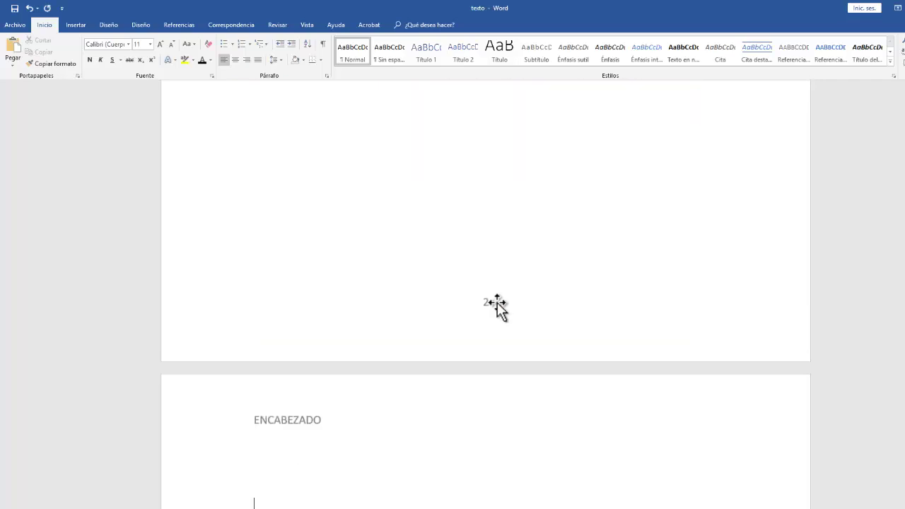
{"action": "scroll", "coordinate": [295, 168], "scroll_direction": "down", "scroll_amount": 2}
{"action": "scroll", "coordinate": [294, 206], "scroll_direction": "down", "scroll_amount": 3}
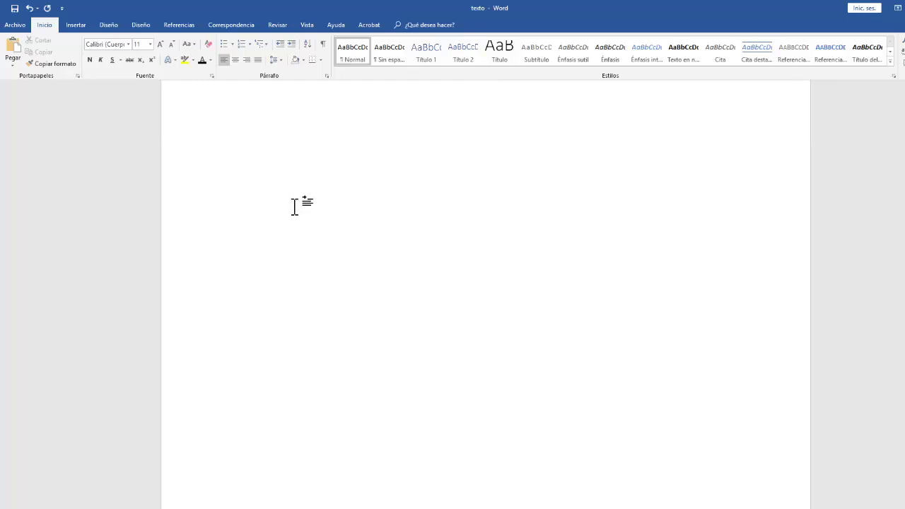
{"action": "scroll", "coordinate": [346, 252], "scroll_direction": "down", "scroll_amount": 4}
{"action": "scroll", "coordinate": [464, 417], "scroll_direction": "up", "scroll_amount": 2}
{"action": "scroll", "coordinate": [455, 417], "scroll_direction": "up", "scroll_amount": 7}
{"action": "scroll", "coordinate": [422, 359], "scroll_direction": "up", "scroll_amount": 6}
{"action": "scroll", "coordinate": [406, 351], "scroll_direction": "down", "scroll_amount": 2}
{"action": "scroll", "coordinate": [396, 325], "scroll_direction": "up", "scroll_amount": 5}
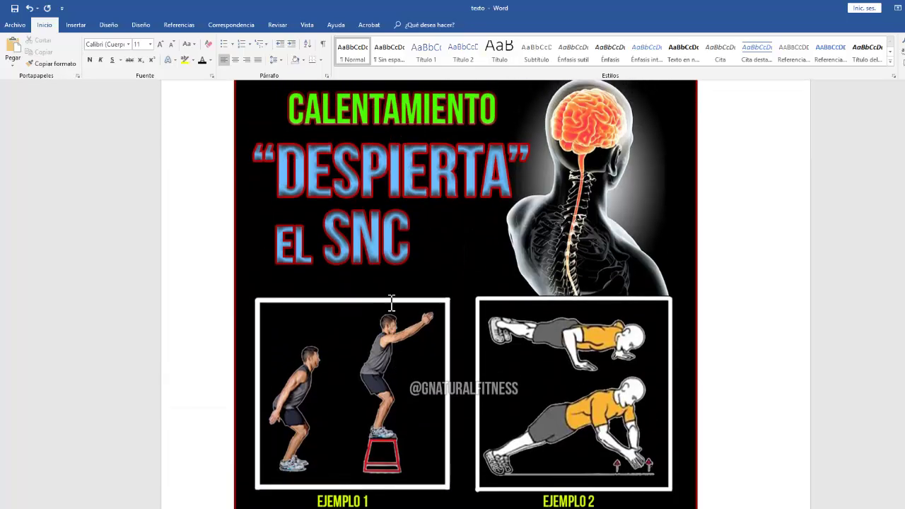
{"action": "scroll", "coordinate": [390, 304], "scroll_direction": "up", "scroll_amount": 1}
{"action": "scroll", "coordinate": [420, 314], "scroll_direction": "down", "scroll_amount": 8}
{"action": "scroll", "coordinate": [420, 315], "scroll_direction": "down", "scroll_amount": 7}
{"action": "scroll", "coordinate": [434, 313], "scroll_direction": "down", "scroll_amount": 3}
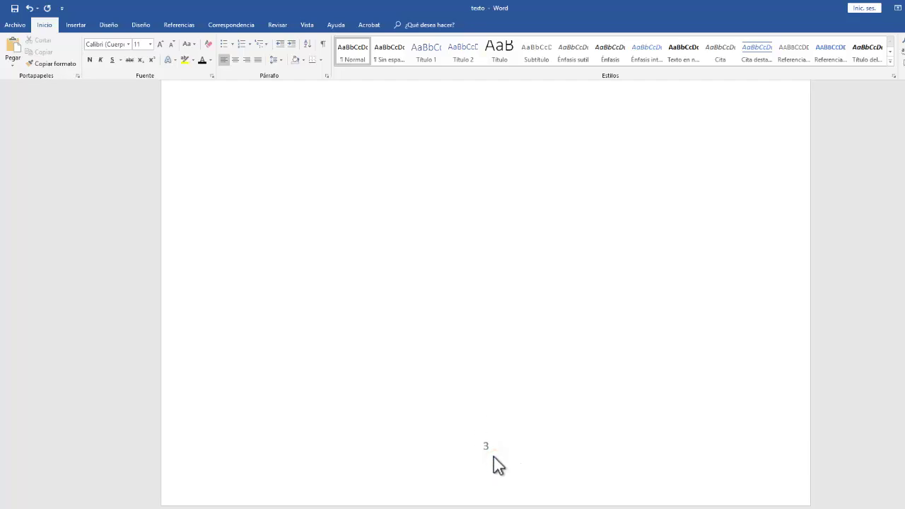
{"action": "left_click", "coordinate": [470, 325]}
{"action": "key", "text": "ctrl+v"}
{"action": "scroll", "coordinate": [470, 325], "scroll_direction": "up", "scroll_amount": 10}
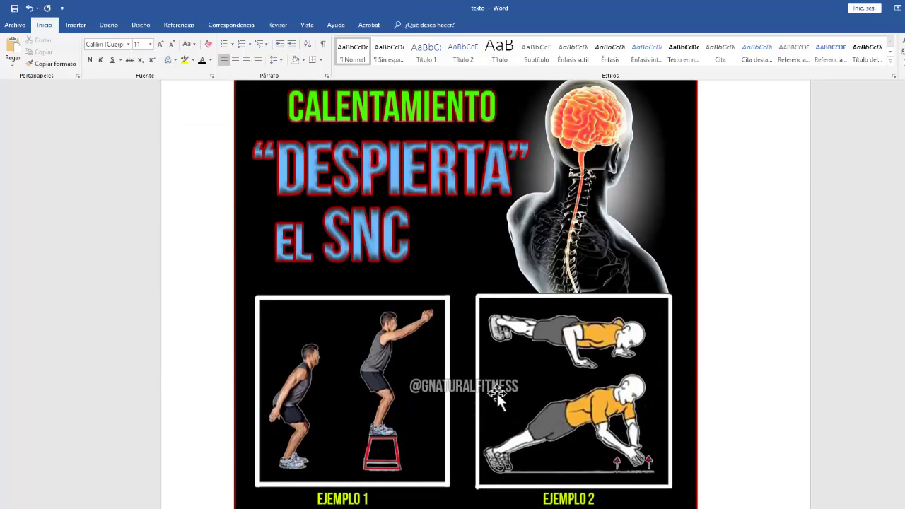
{"action": "scroll", "coordinate": [499, 394], "scroll_direction": "down", "scroll_amount": 2}
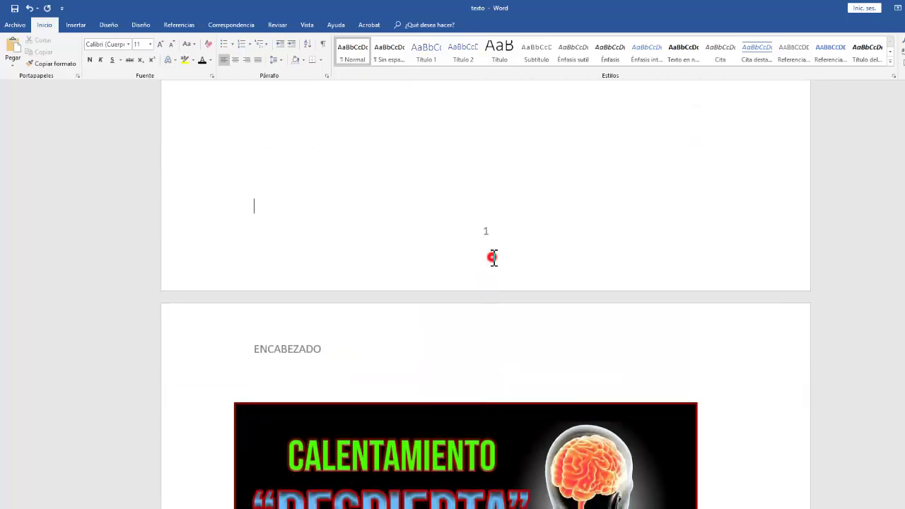
{"action": "double_click", "coordinate": [493, 258]}
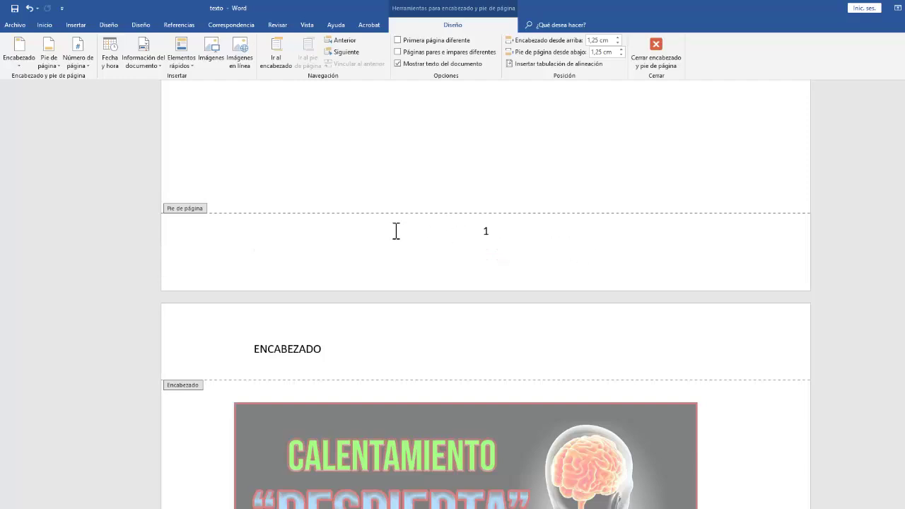
{"action": "left_click", "coordinate": [288, 229]}
{"action": "left_click", "coordinate": [370, 244]}
{"action": "type", "text": "dfasdfasdfasdfasdfasdf"}
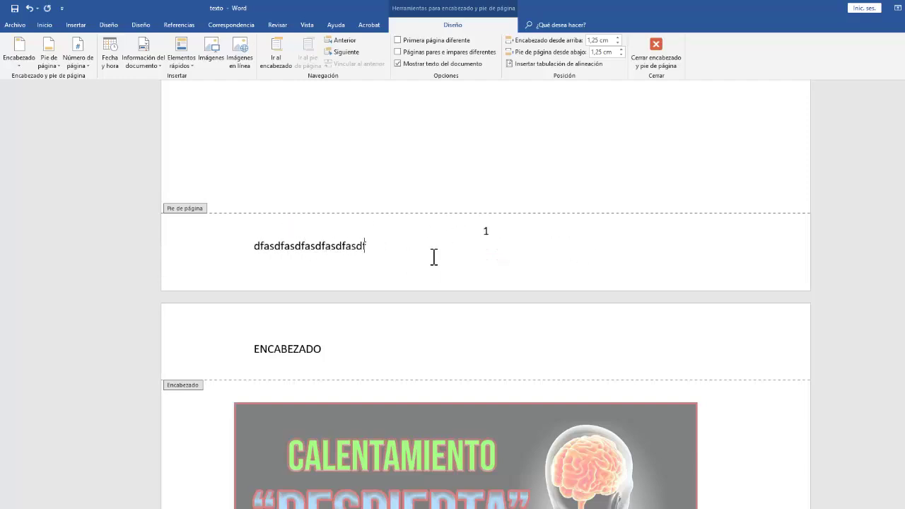
{"action": "type", "text": "asdfasdf"}
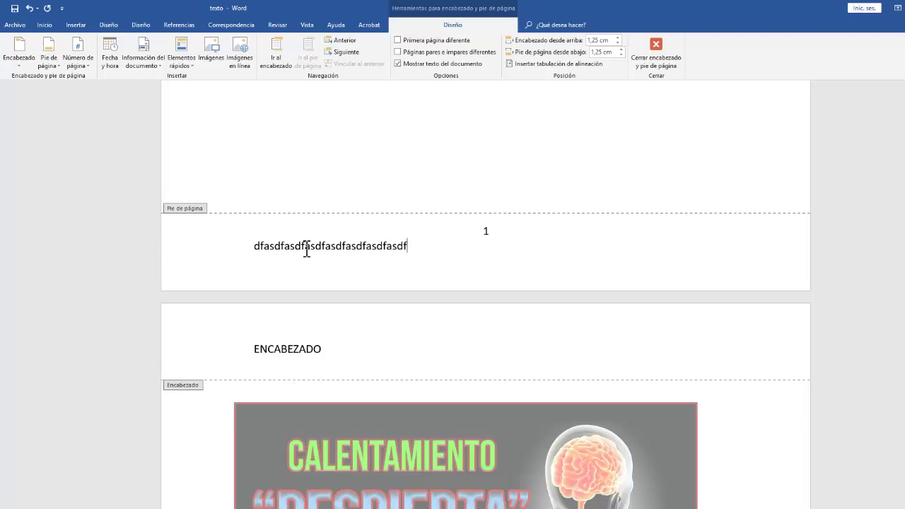
{"action": "left_click", "coordinate": [509, 233]}
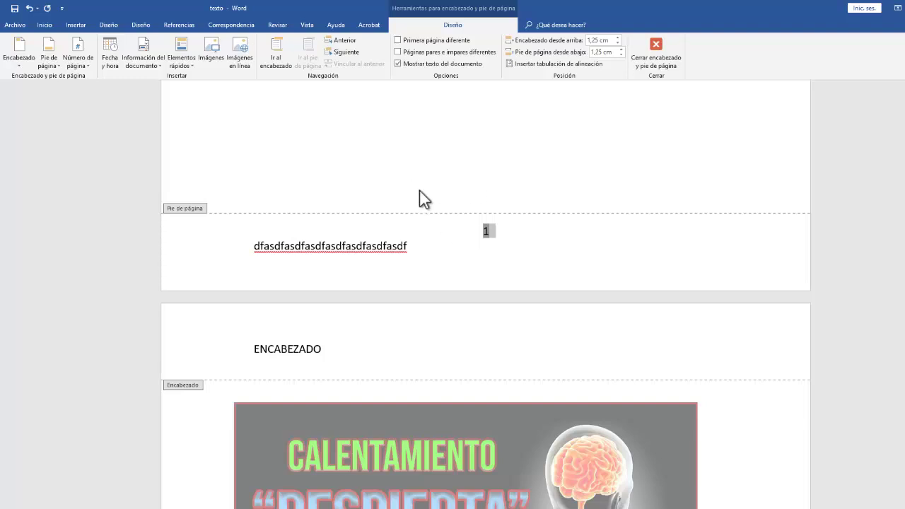
{"action": "left_click_drag", "start_coordinate": [474, 230], "coordinate": [497, 230]}
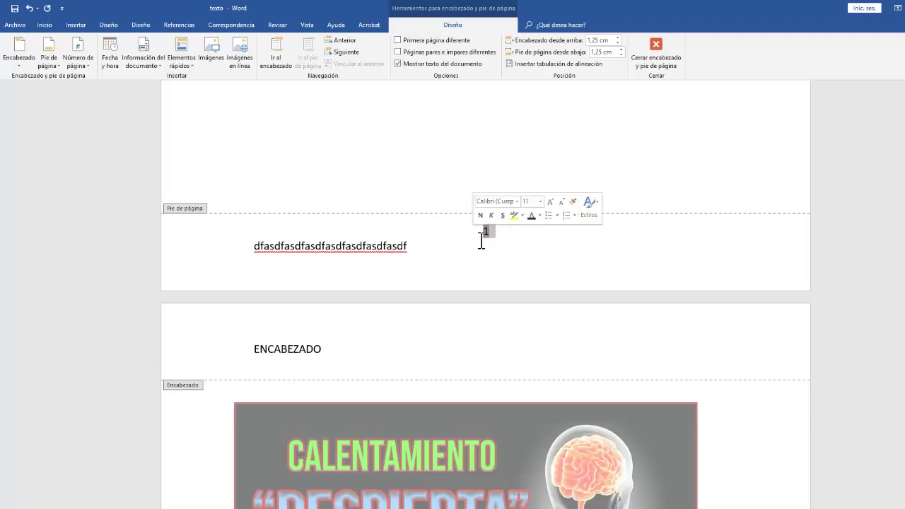
{"action": "left_click", "coordinate": [479, 238]}
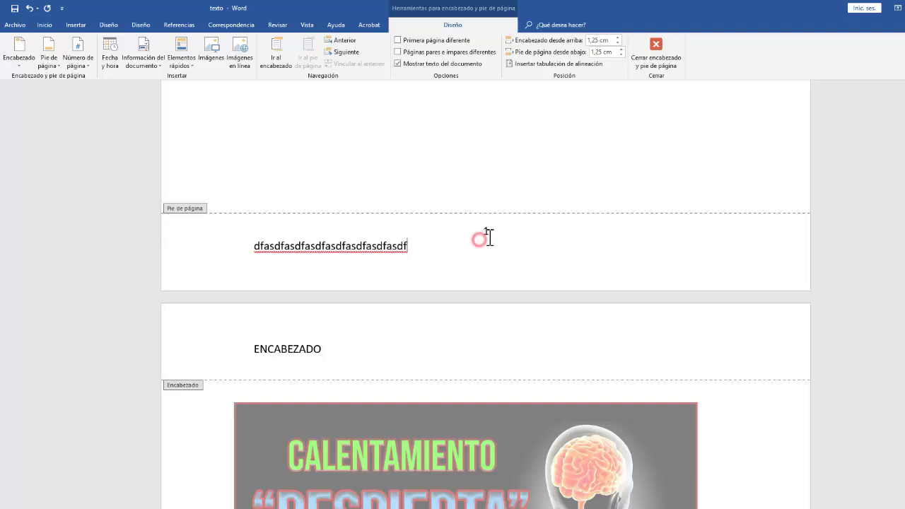
{"action": "left_click", "coordinate": [524, 265]}
{"action": "left_click_drag", "start_coordinate": [424, 245], "coordinate": [169, 247]}
{"action": "key", "text": "Delete"}
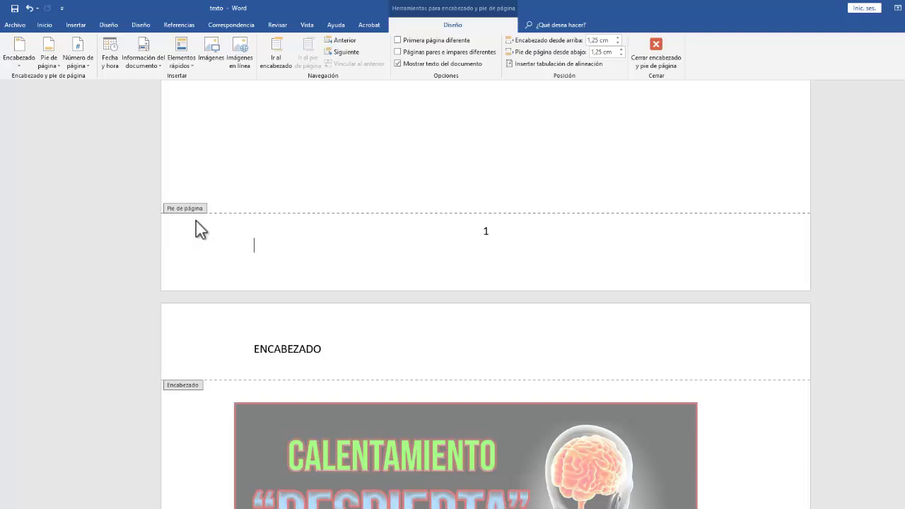
{"action": "double_click", "coordinate": [571, 126]}
{"action": "double_click", "coordinate": [484, 238]}
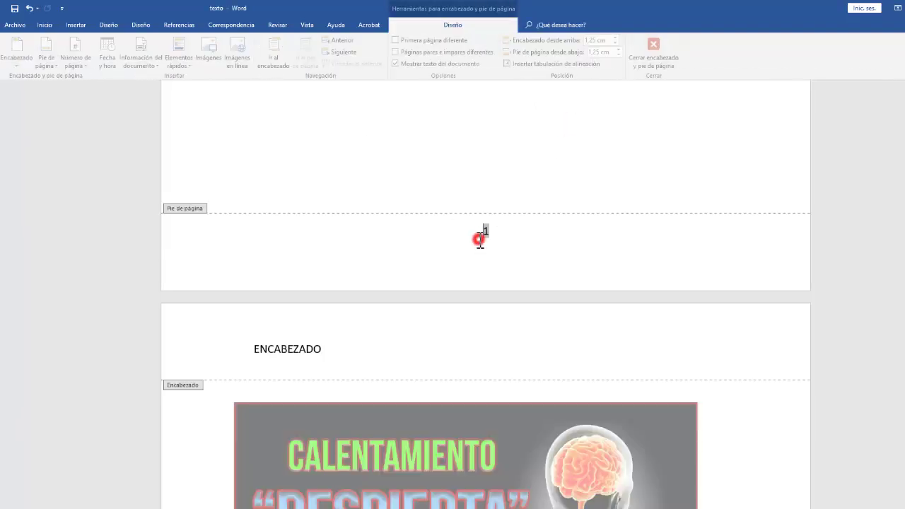
{"action": "left_click", "coordinate": [541, 242]}
{"action": "double_click", "coordinate": [486, 232]}
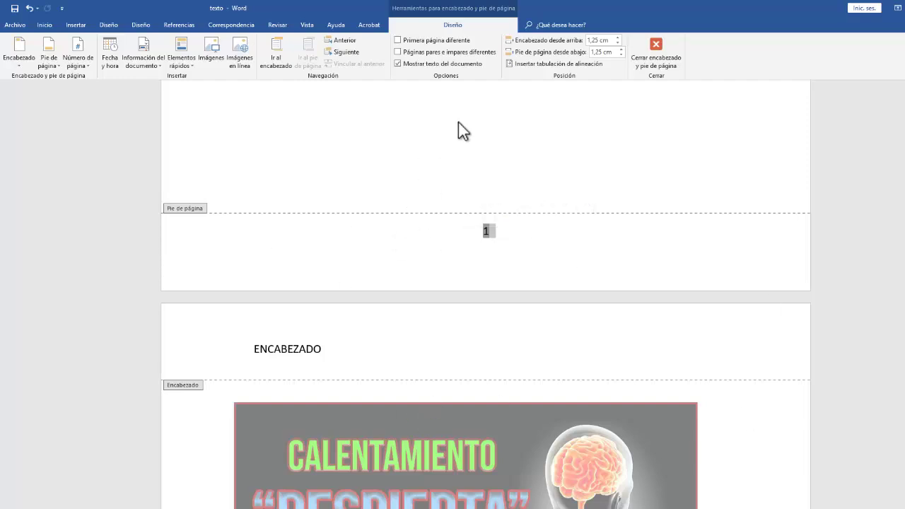
{"action": "scroll", "coordinate": [488, 222], "scroll_direction": "up", "scroll_amount": 5}
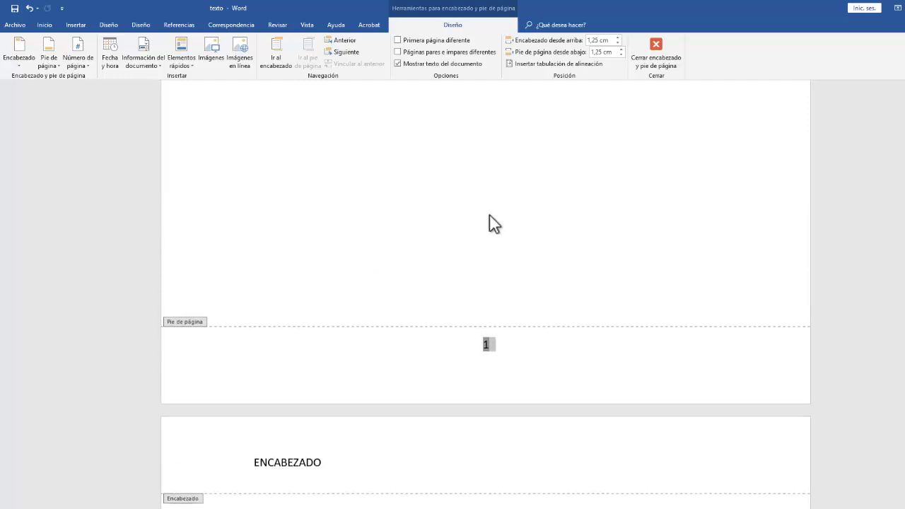
{"action": "scroll", "coordinate": [466, 240], "scroll_direction": "down", "scroll_amount": 1}
{"action": "double_click", "coordinate": [445, 272]}
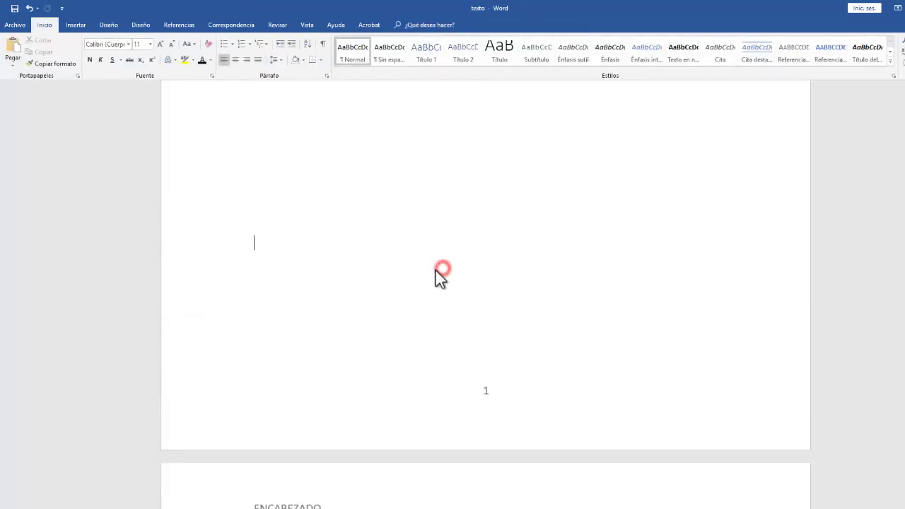
- Scroll back to the top of page 1 and stop the recording with F9
{"action": "scroll", "coordinate": [438, 275], "scroll_direction": "up", "scroll_amount": 2}
{"action": "scroll", "coordinate": [419, 283], "scroll_direction": "up", "scroll_amount": 6}
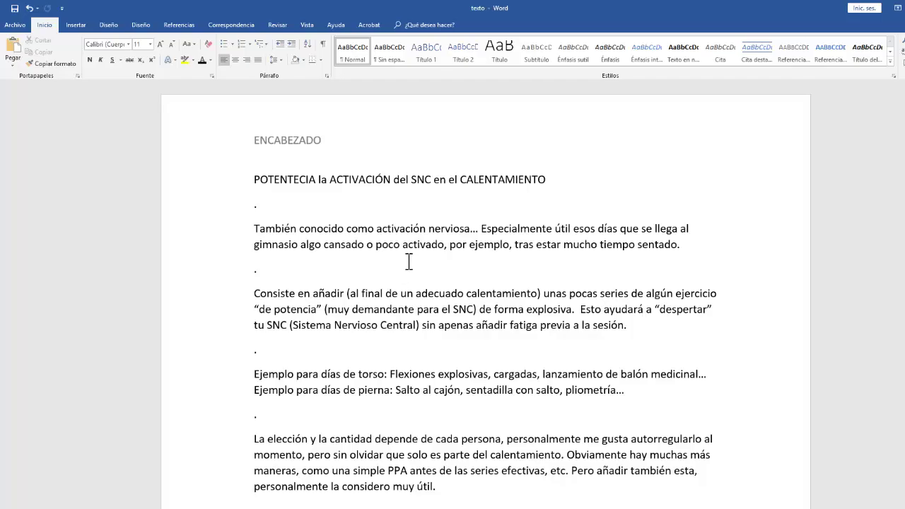
{"action": "key", "text": "F9"}
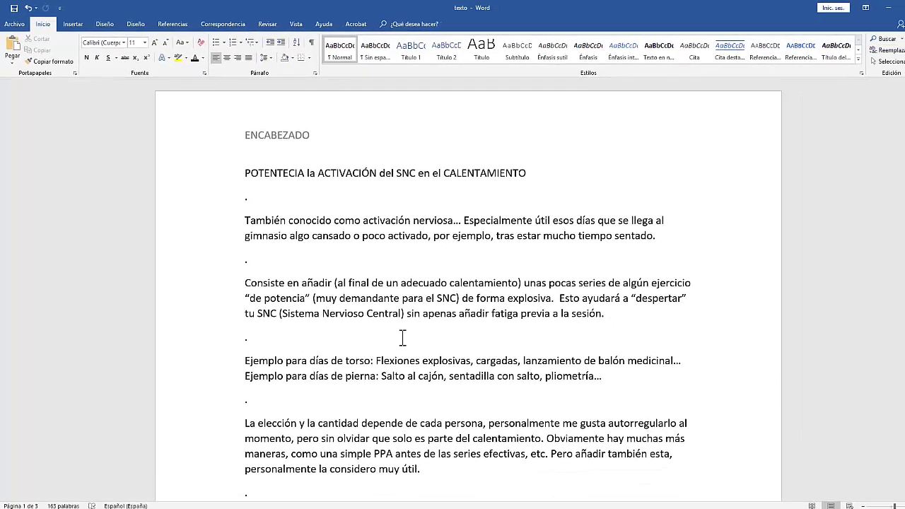